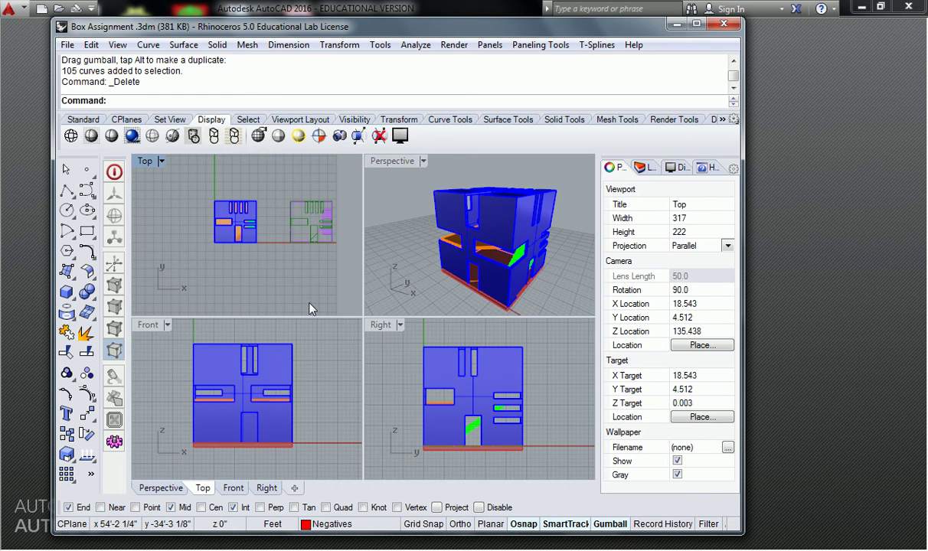
Step: Examine the box model and its existing 2D drawing in the Top, Front and Perspective views
right_click_drag(294, 269, 300, 252)
right_click_drag(243, 201, 260, 219)
right_click_drag(340, 210, 315, 223)
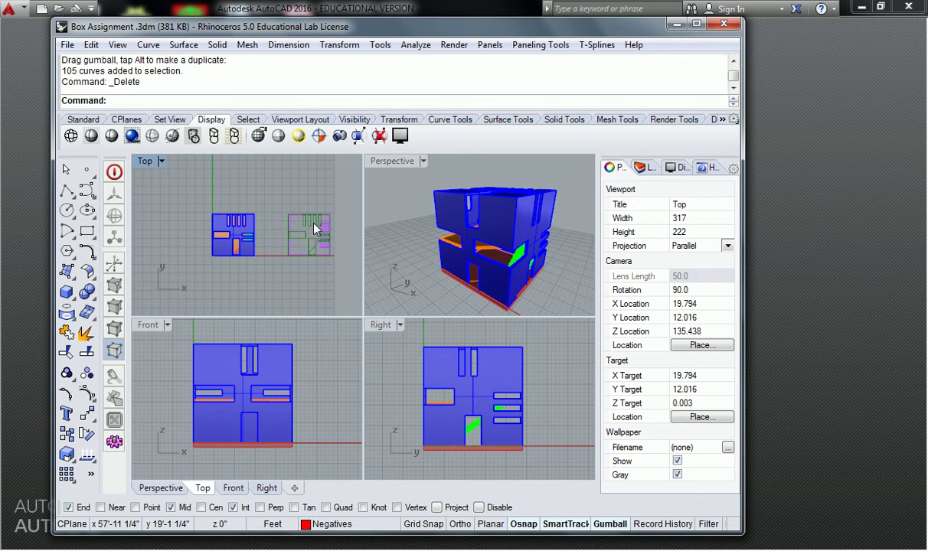
mouse_move(277, 407)
right_mouse_down()
mouse_move(290, 408)
mouse_move(291, 383)
mouse_move(291, 398)
right_mouse_up()
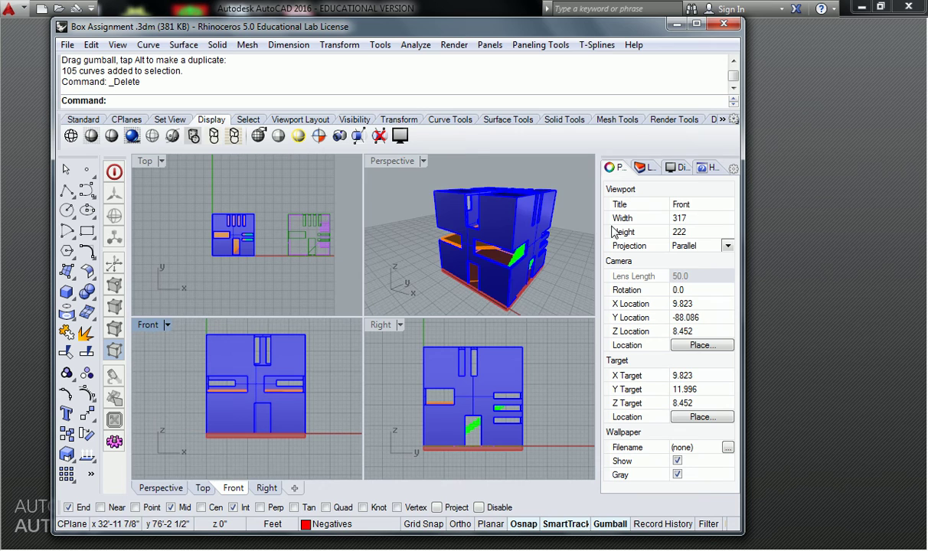
right_click_drag(536, 245, 458, 256)
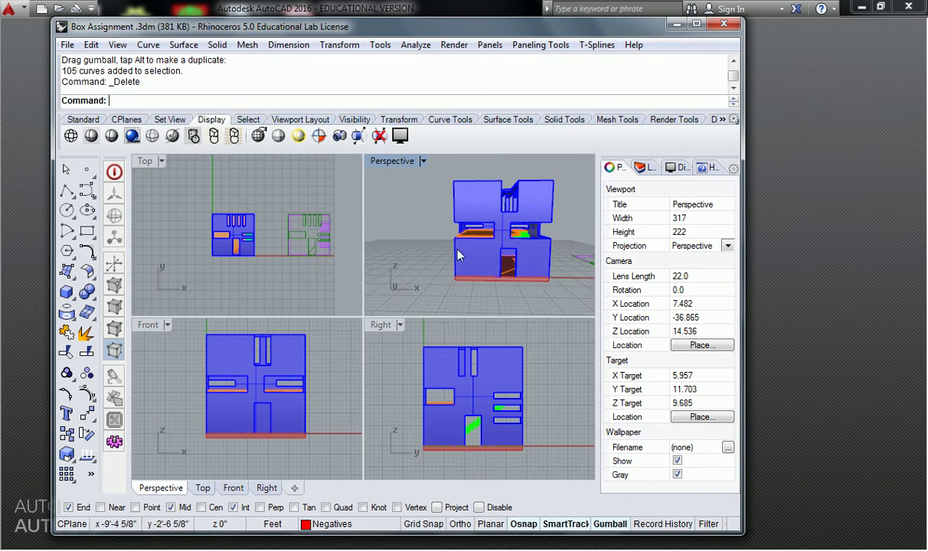
right_click_drag(312, 379, 278, 368)
scroll(270, 359, "down", 4)
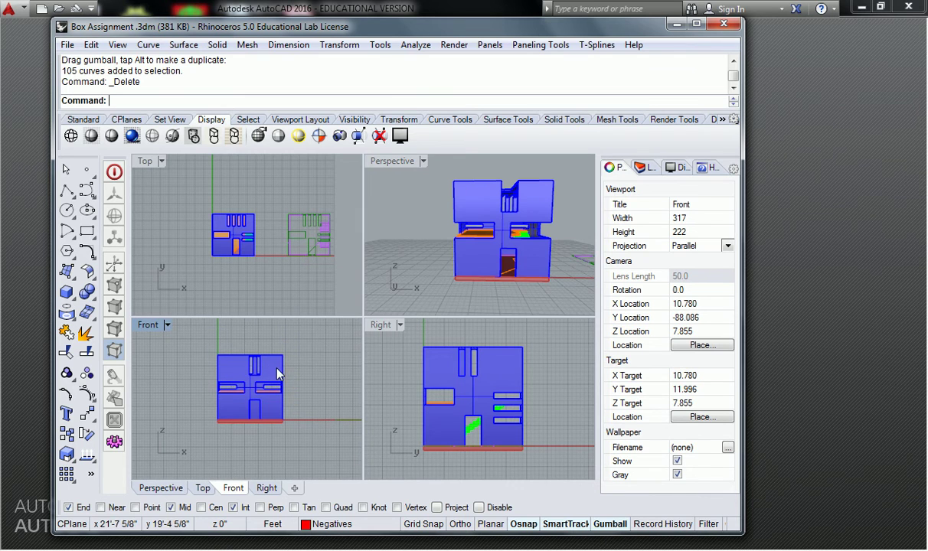
left_click(482, 255)
scroll(527, 240, "up", 5)
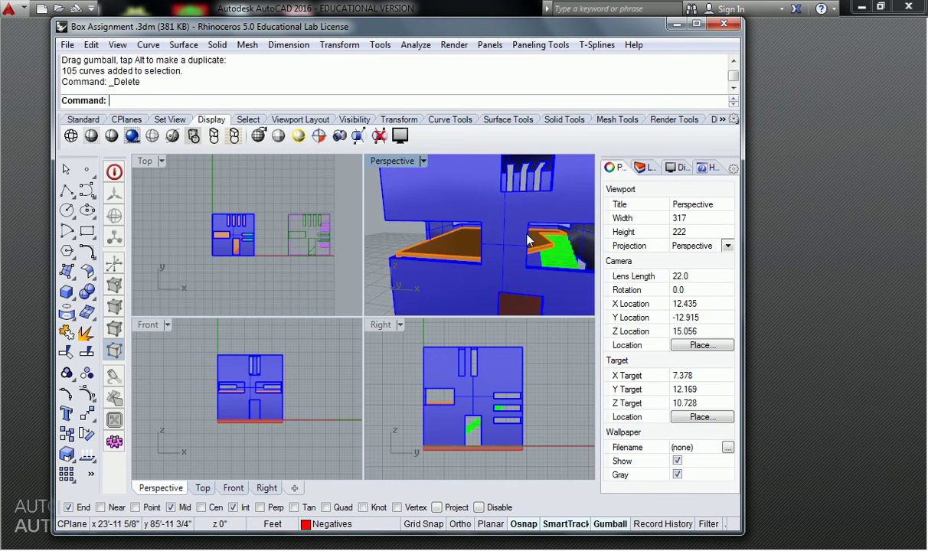
scroll(528, 240, "down", 5)
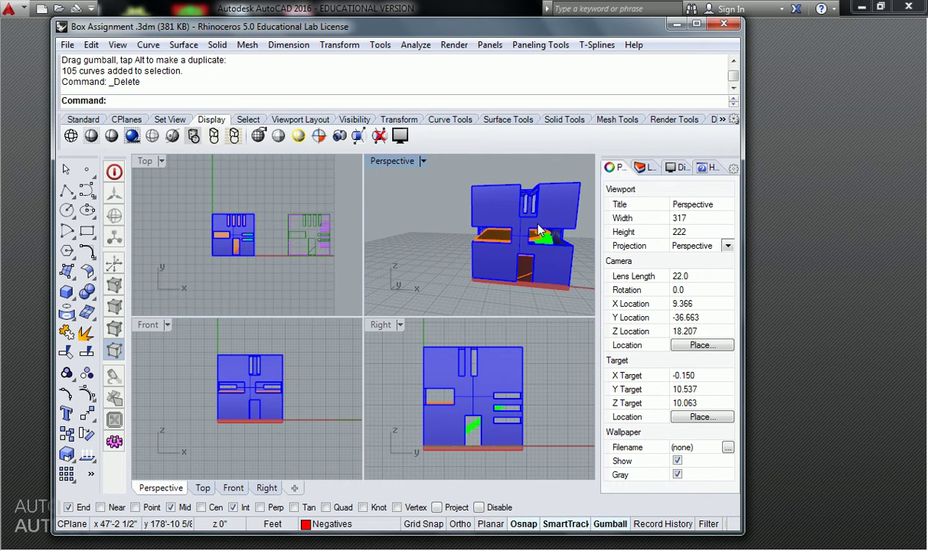
Step: Generate a 2D drawing of the whole box model from the Front view with Make2D, using the Current View layout and showing hidden lines
left_click(284, 376)
type("Make2D")
key("Return")
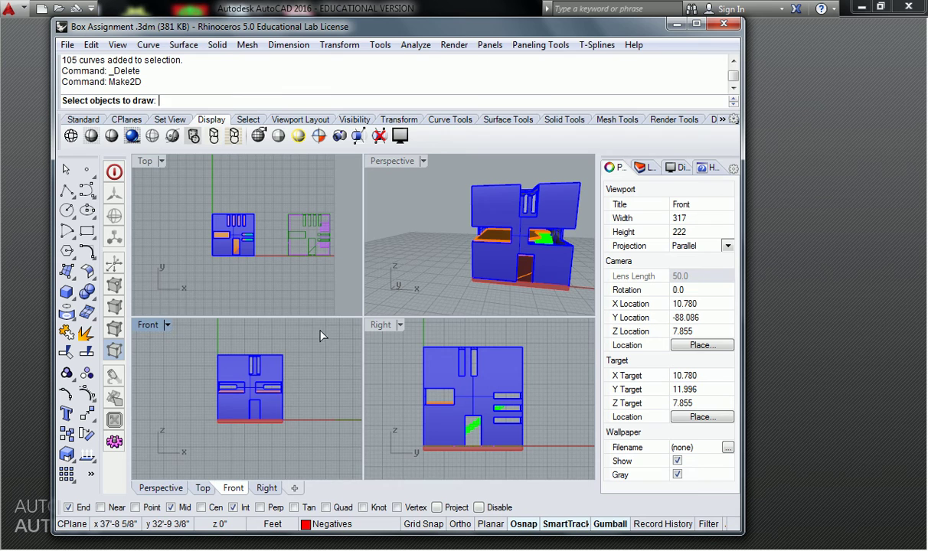
right_click_drag(308, 354, 300, 374)
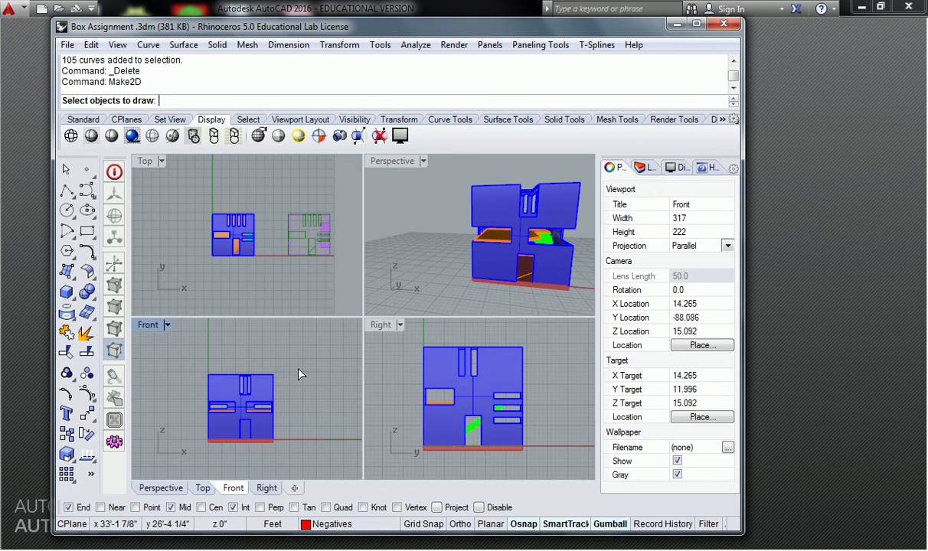
right_click_drag(521, 306, 497, 258)
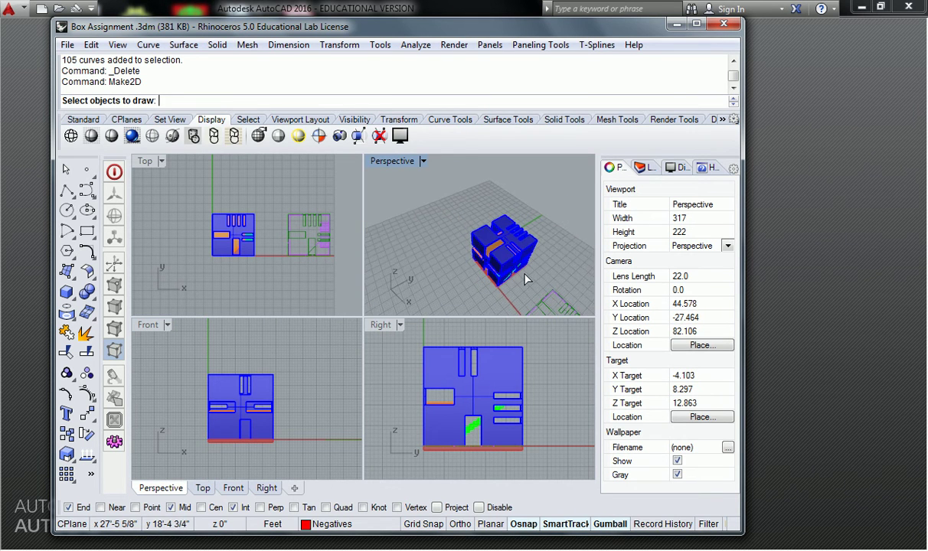
mouse_move(212, 186)
right_mouse_down()
mouse_move(200, 196)
mouse_move(214, 179)
right_mouse_up()
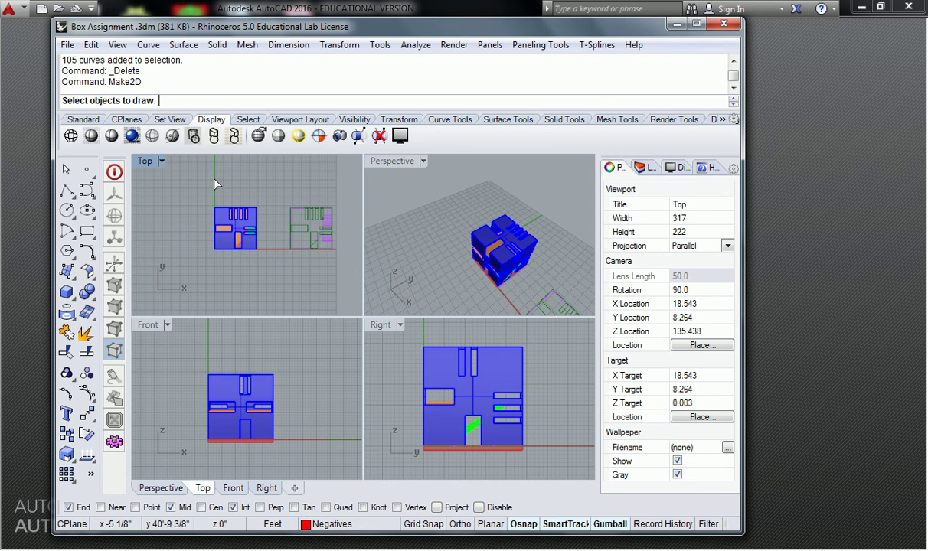
right_click_drag(295, 384, 343, 357)
scroll(307, 371, "up", 4)
type("mak")
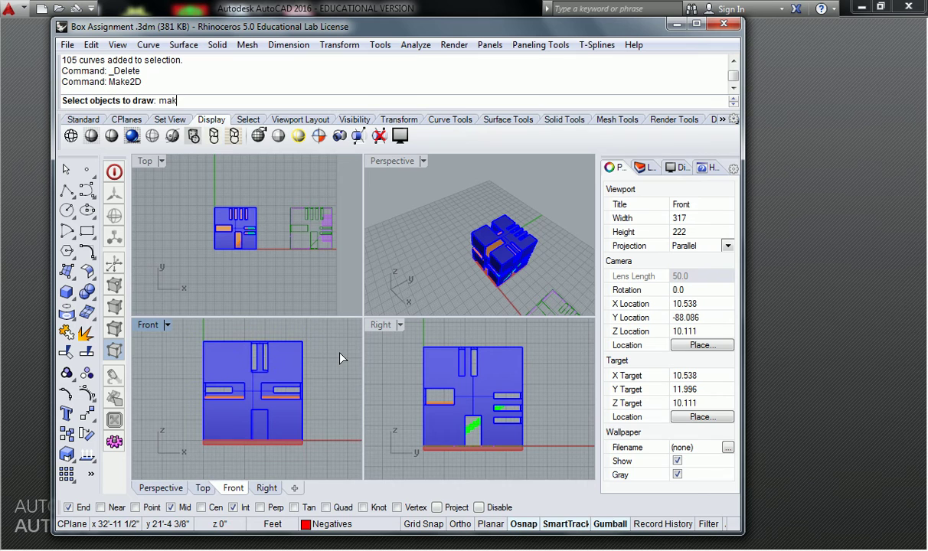
type("e2d")
key("Return")
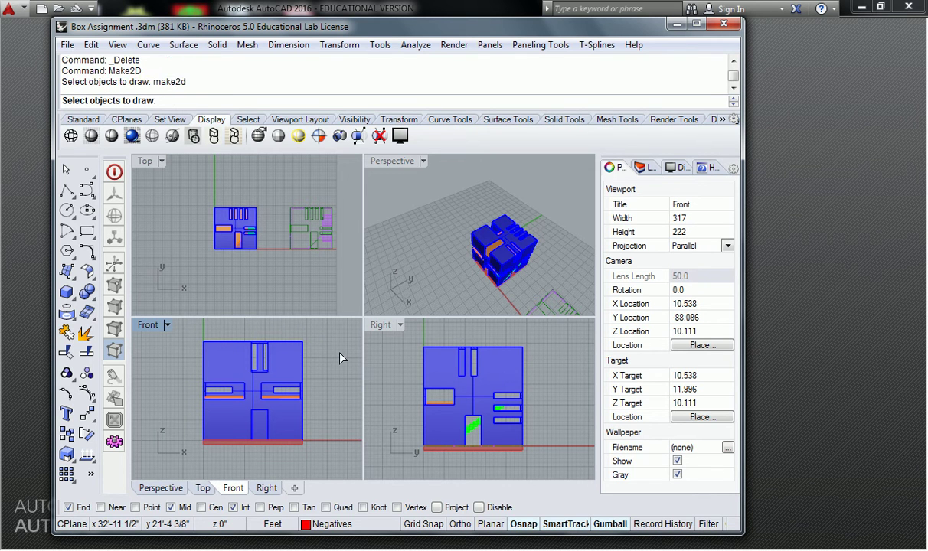
left_click_drag(331, 337, 200, 446)
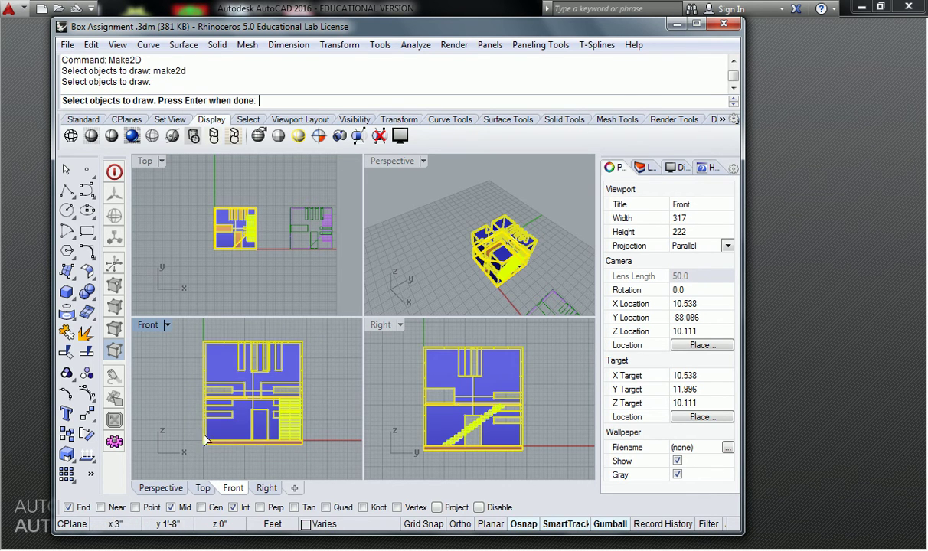
key("Return")
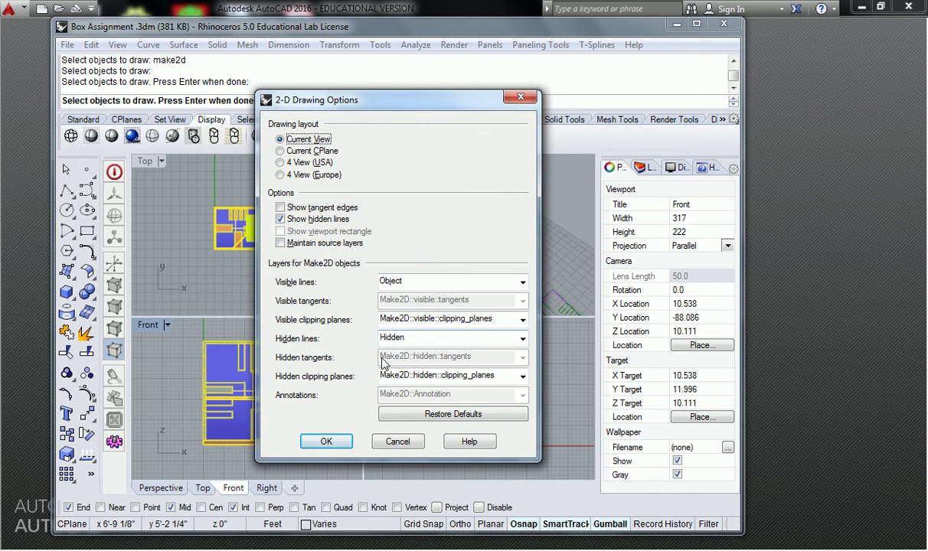
left_click(325, 442)
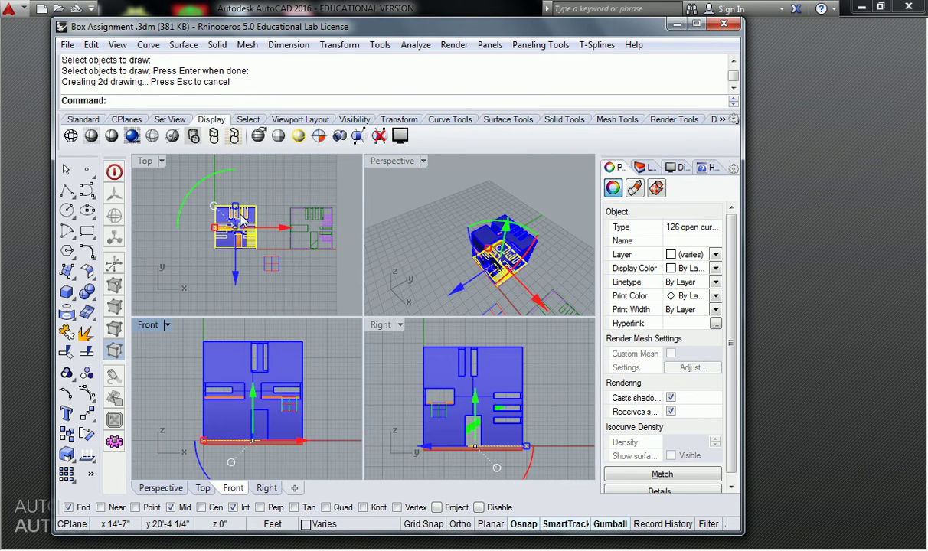
Step: Move the new front-view drawing along the X axis in the Top view, placing it just beyond the existing top-view drawing, and deselect it
scroll(261, 273, "down", 4)
right_click_drag(309, 258, 231, 252)
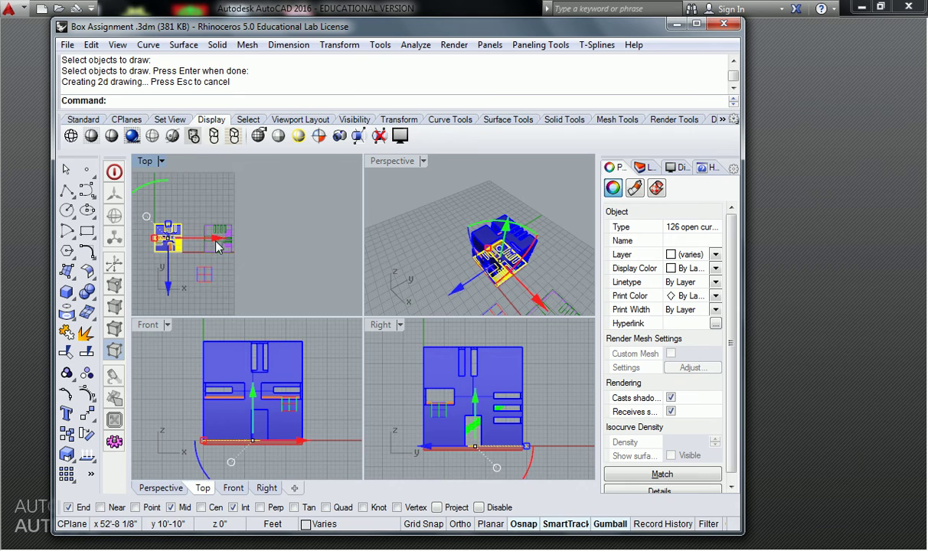
left_click_drag(215, 239, 304, 241)
left_click(262, 212)
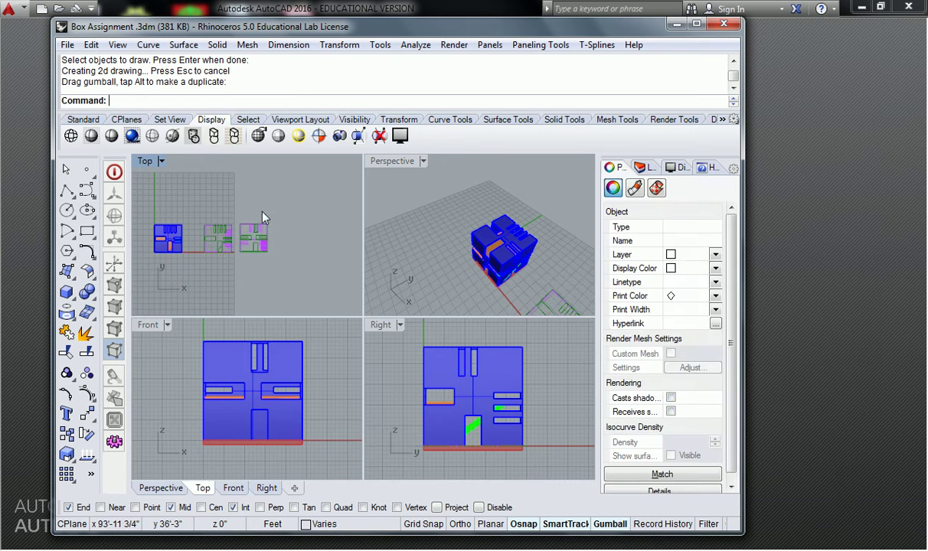
Step: Examine the front-view drawing's visible and hidden lines and compare it with the top-view drawing and the model
scroll(231, 245, "up", 6)
scroll(253, 230, "up", 3)
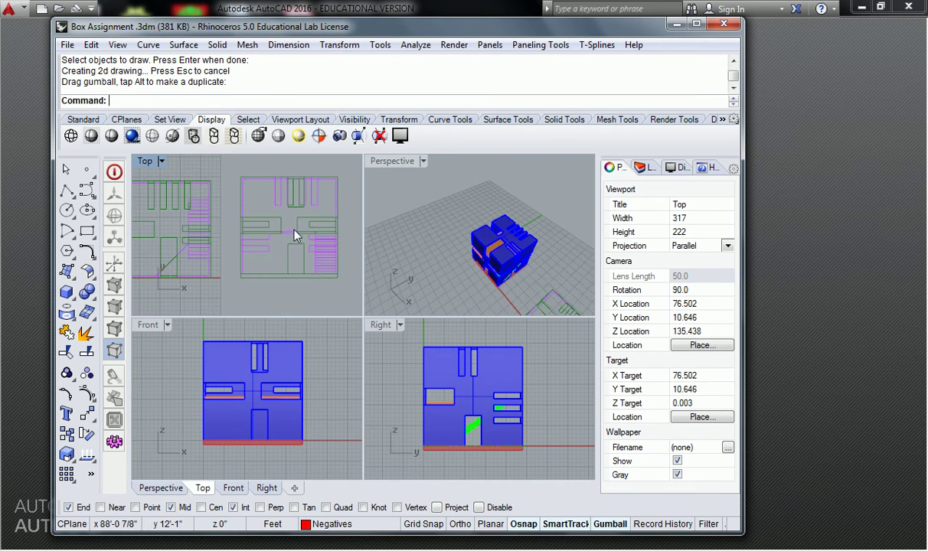
scroll(284, 241, "down", 2)
scroll(287, 242, "up", 2)
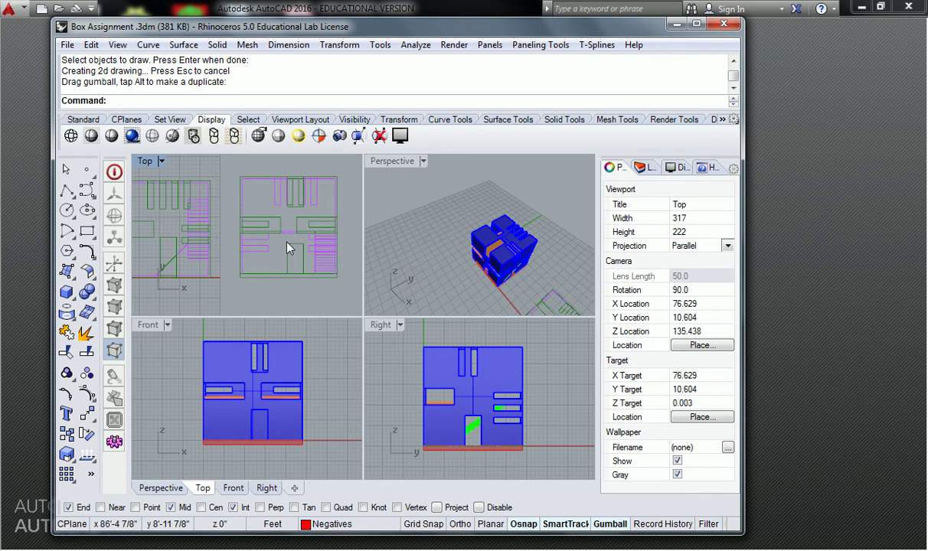
scroll(322, 162, "down", 4)
right_click_drag(216, 207, 306, 225)
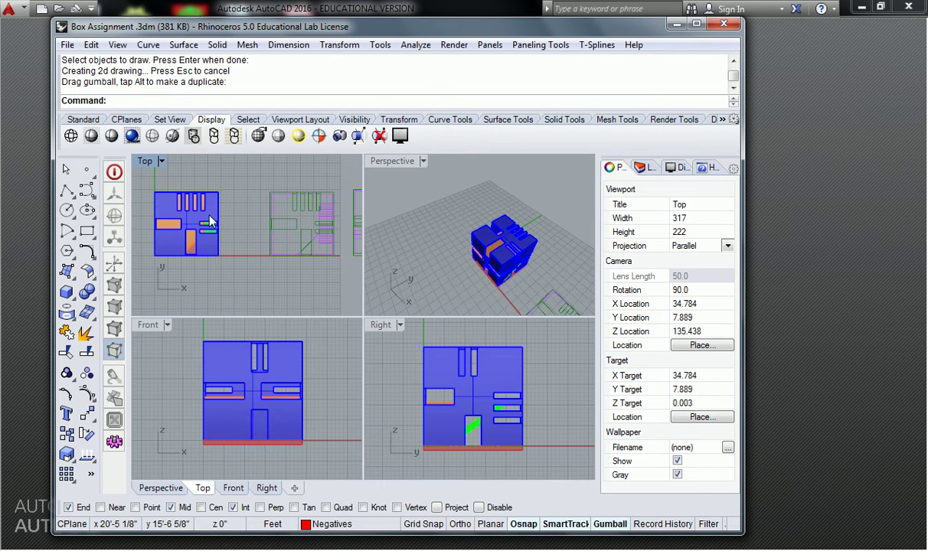
right_click_drag(273, 226, 239, 231)
right_click_drag(329, 232, 275, 228)
scroll(288, 228, "down", 2)
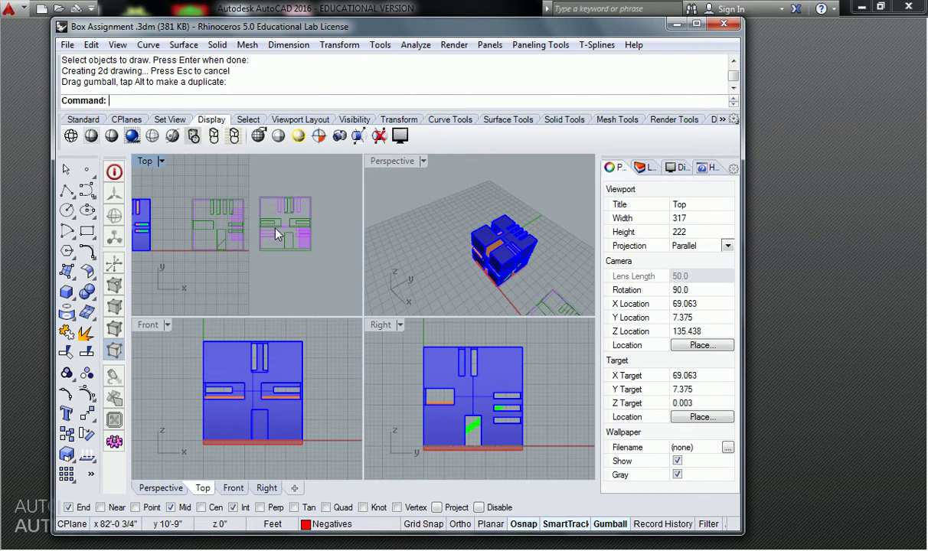
Step: Try to generate a 2D drawing of the whole box model from the Right view with Make2D
right_click_drag(468, 368, 465, 367)
type("Make2D")
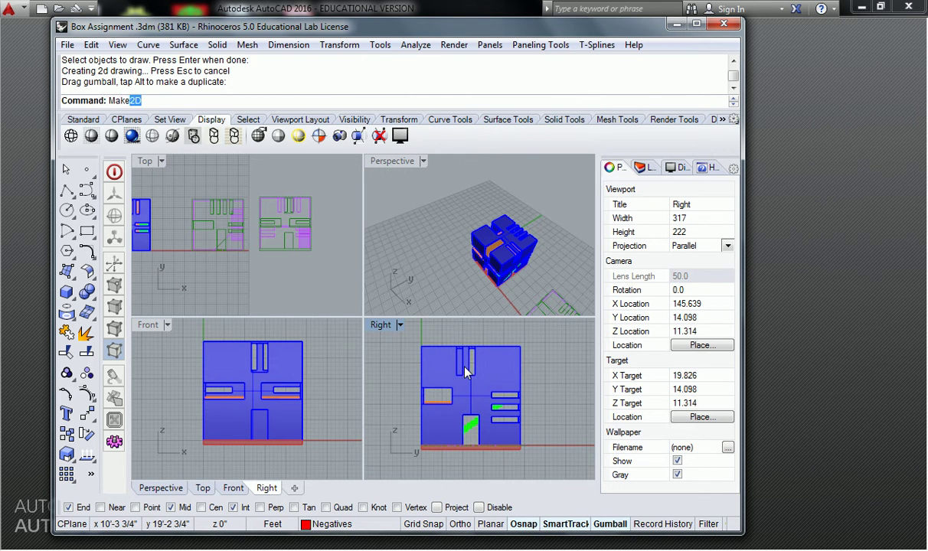
key("Return")
left_click_drag(555, 342, 399, 441)
key("Return")
key("Return")
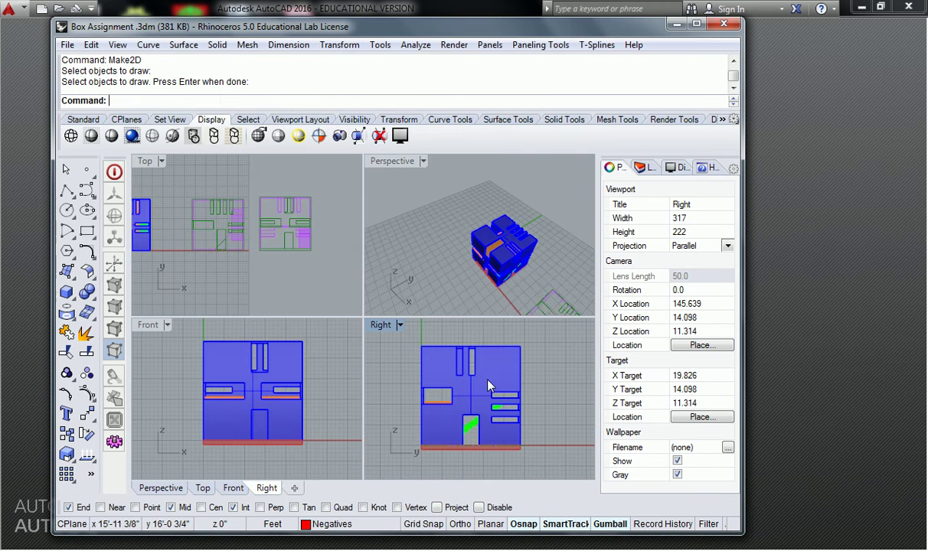
right_click_drag(203, 229, 315, 242)
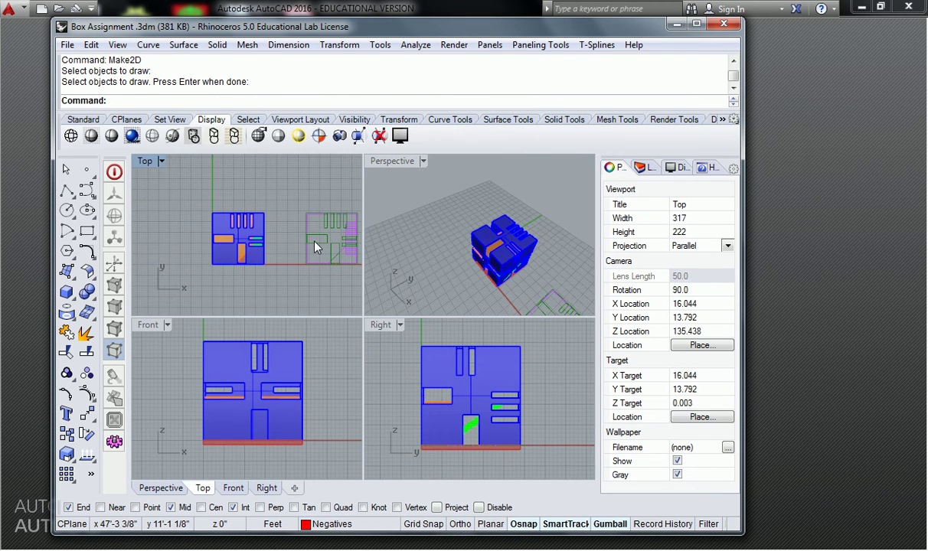
type("Maked")
key("Return")
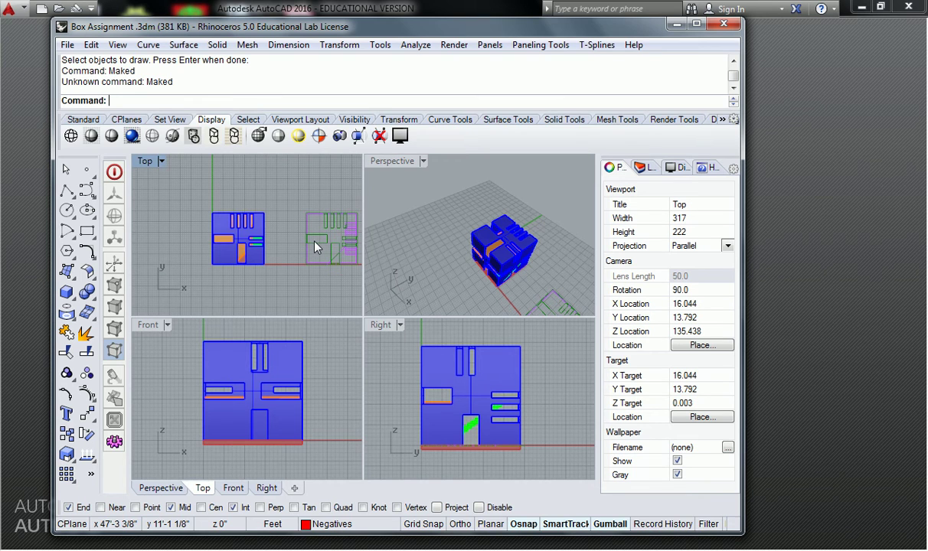
type("Make2D")
key("Return")
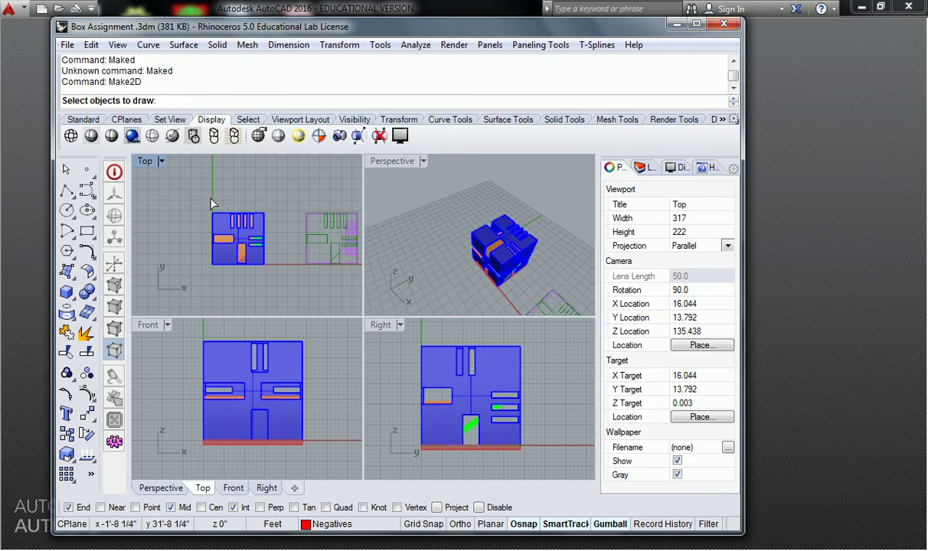
left_click_drag(188, 187, 274, 288)
left_click_drag(411, 338, 546, 473)
right_click_drag(283, 219, 210, 215)
scroll(258, 215, "down", 4)
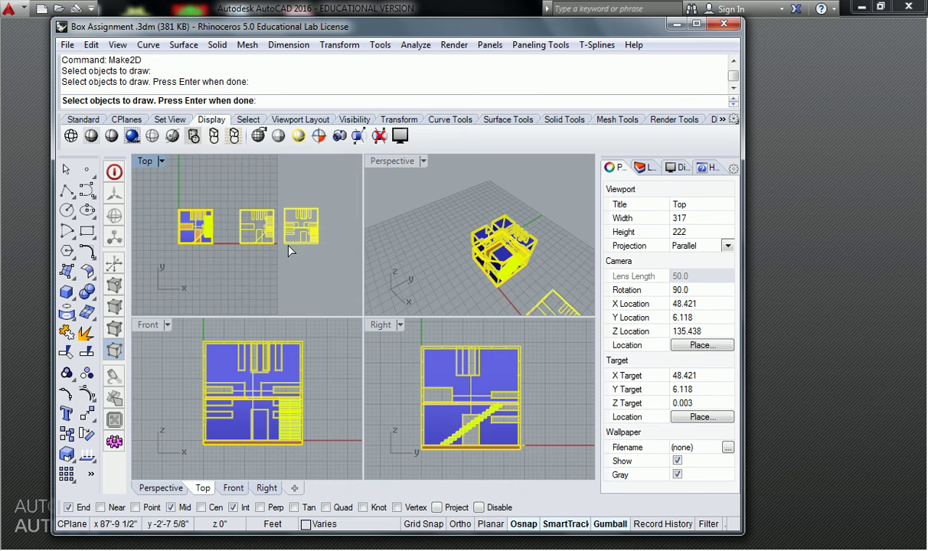
scroll(534, 259, "down", 6)
mouse_move(534, 259)
right_mouse_down()
mouse_move(491, 217)
mouse_move(546, 263)
mouse_move(531, 253)
right_mouse_up()
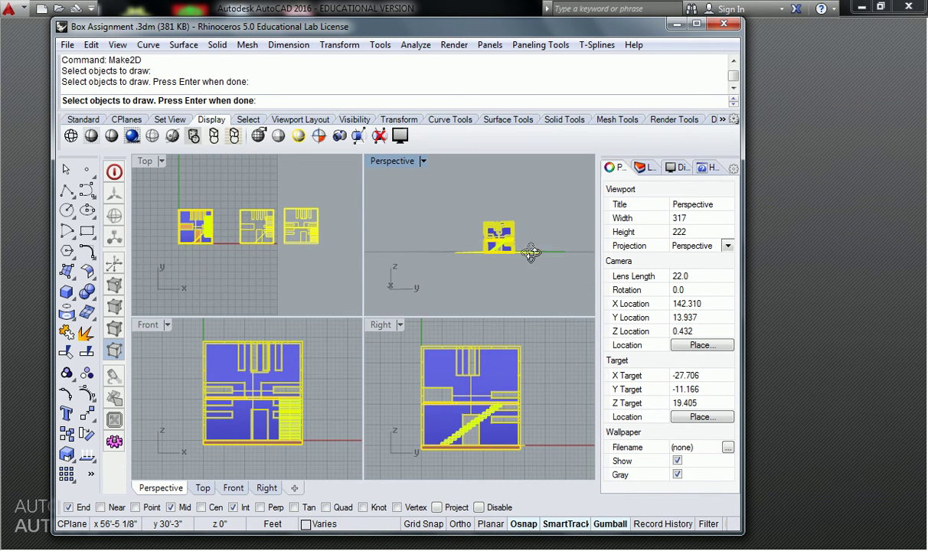
right_click_drag(384, 210, 498, 256)
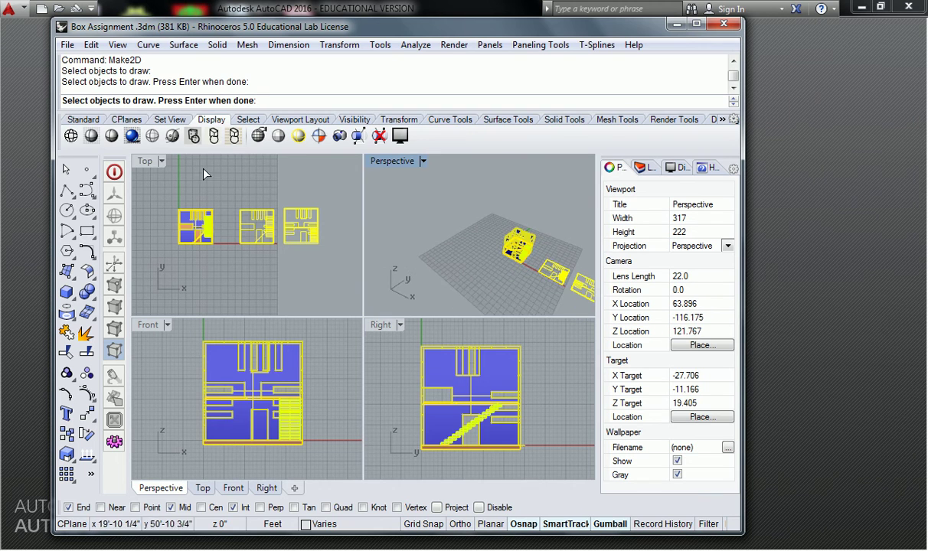
left_click(229, 184)
key("Escape")
Step: Run Make2D on the box model alone, excluding the flat drawings, to create its 2D drawing from the Right view
type("Make2D")
key("Return")
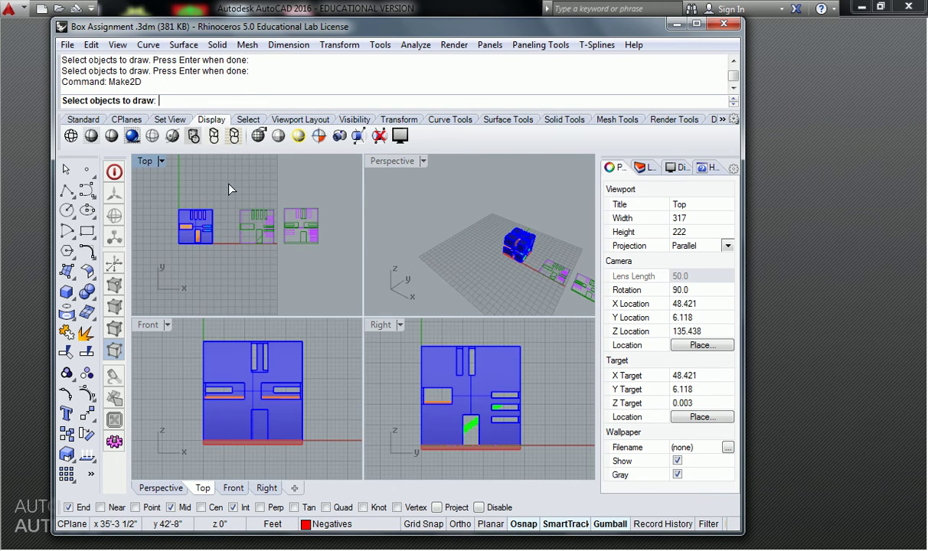
left_click_drag(161, 183, 213, 250)
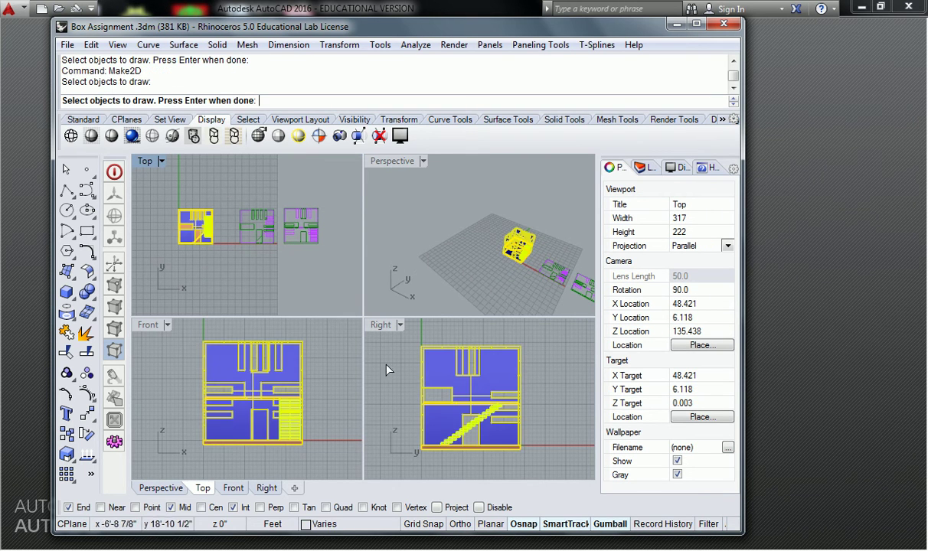
right_click_drag(439, 383, 475, 389)
mouse_move(451, 358)
right_mouse_down()
mouse_move(442, 351)
mouse_move(477, 367)
mouse_move(418, 318)
right_mouse_up()
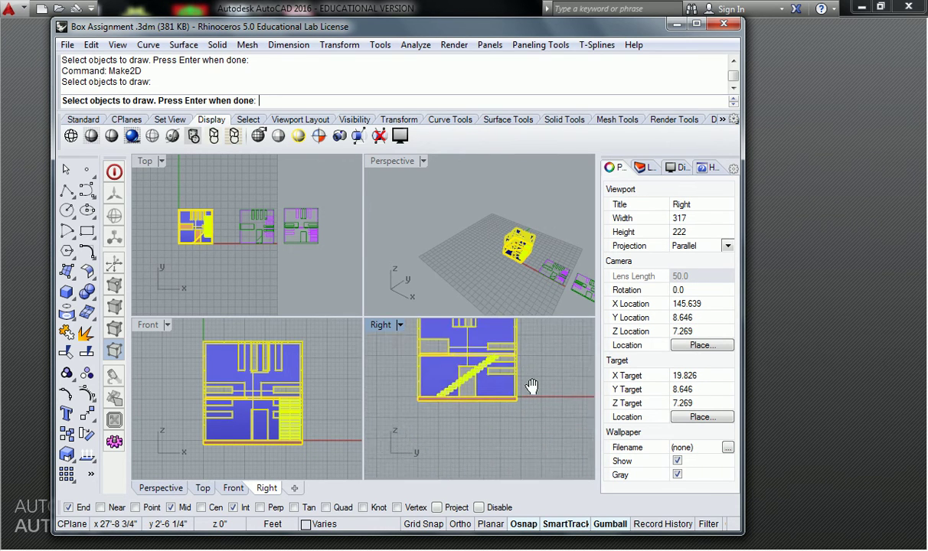
right_click_drag(531, 387, 542, 421)
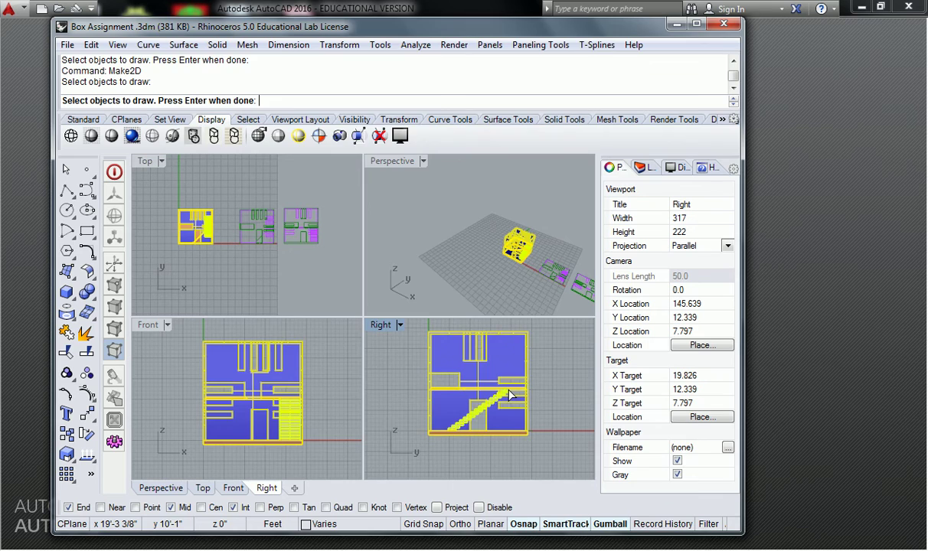
key("Return")
left_click(327, 441)
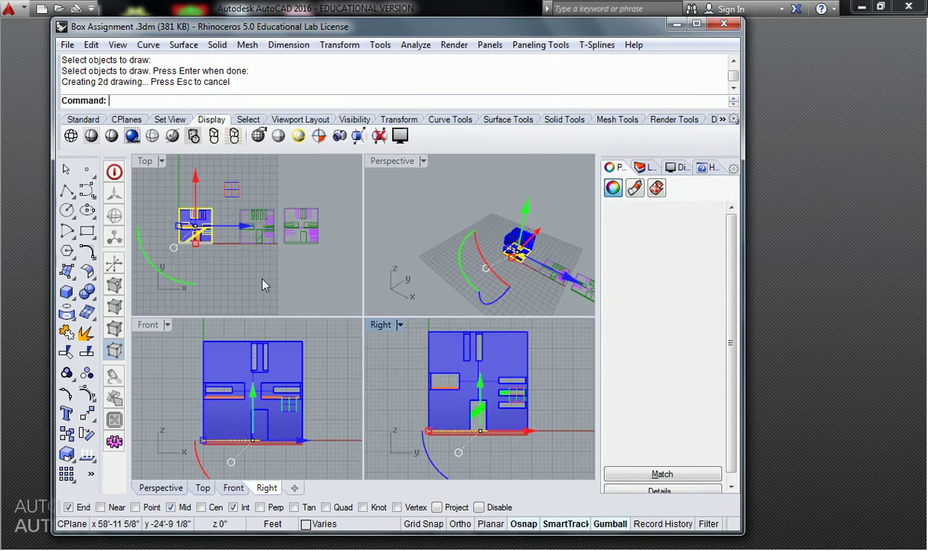
Step: Move the right-view drawing along the X axis in the Top view to sit beyond the front-view drawing, and deselect it
scroll(263, 254, "down", 2)
right_click_drag(265, 254, 227, 258)
left_click_drag(214, 235, 335, 241)
left_click(315, 273)
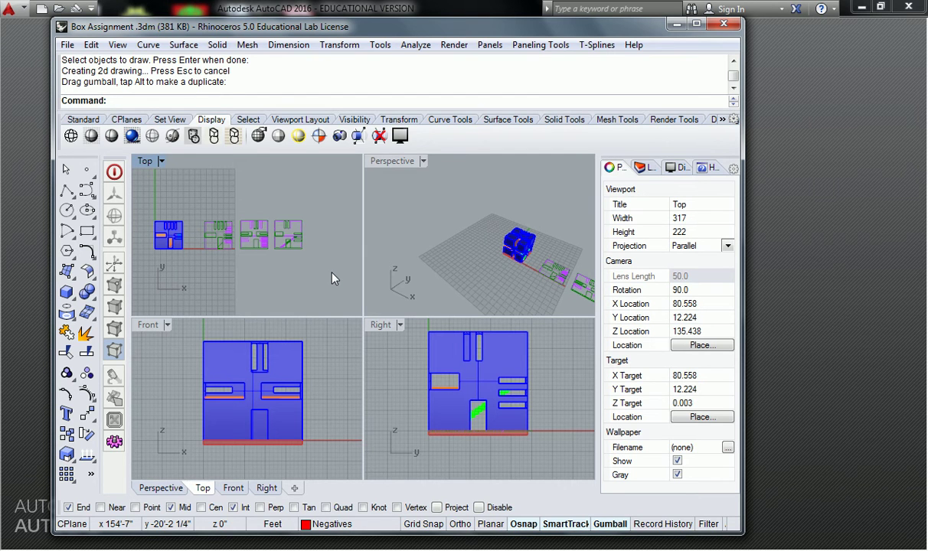
Step: Change the Front viewport to the world Back view of the box model
left_click(148, 326)
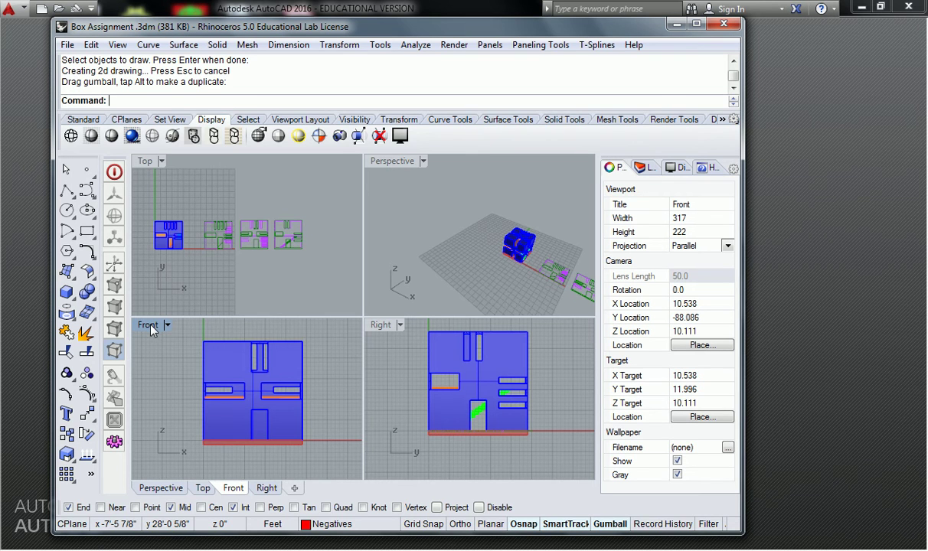
left_click(150, 325)
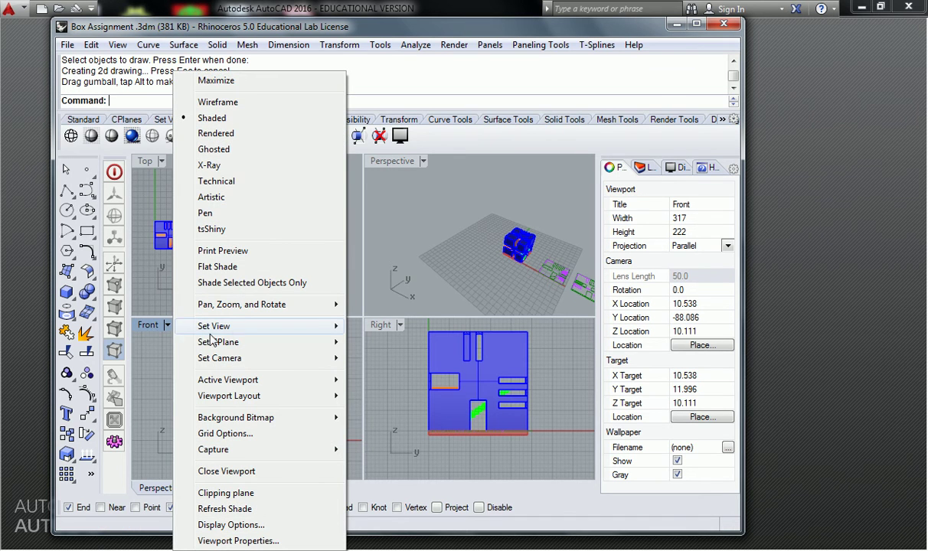
mouse_move(256, 328)
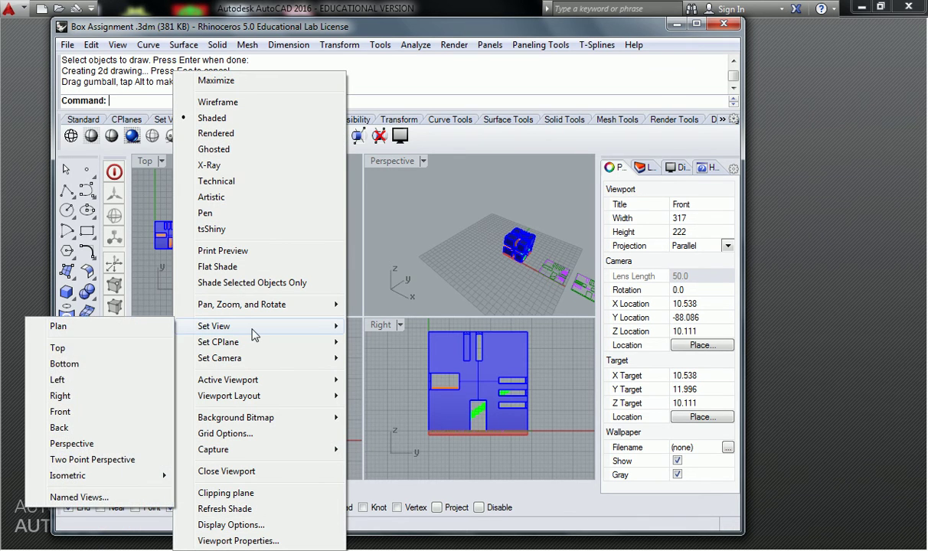
left_click(68, 433)
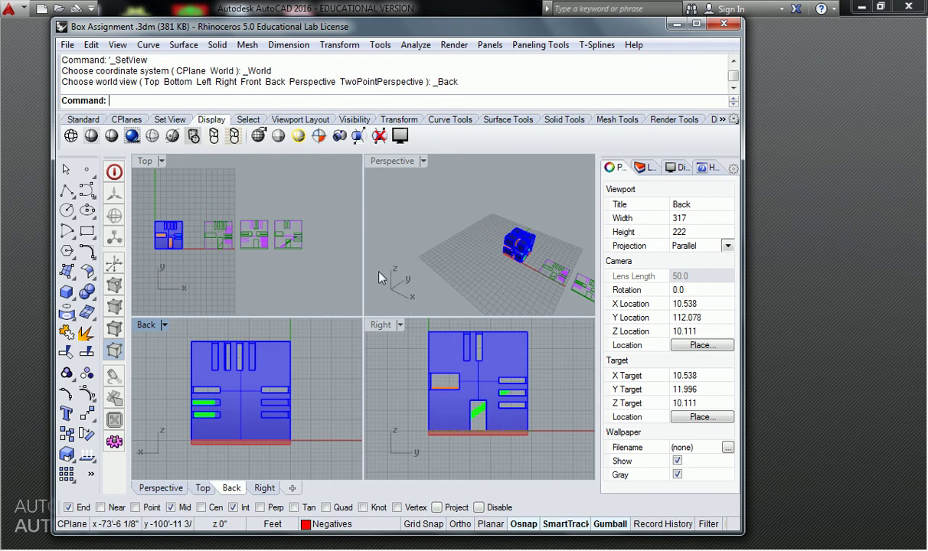
right_click_drag(379, 275, 489, 229)
scroll(539, 234, "down", 9)
scroll(529, 226, "up", 2)
right_click_drag(552, 236, 540, 234, "shift")
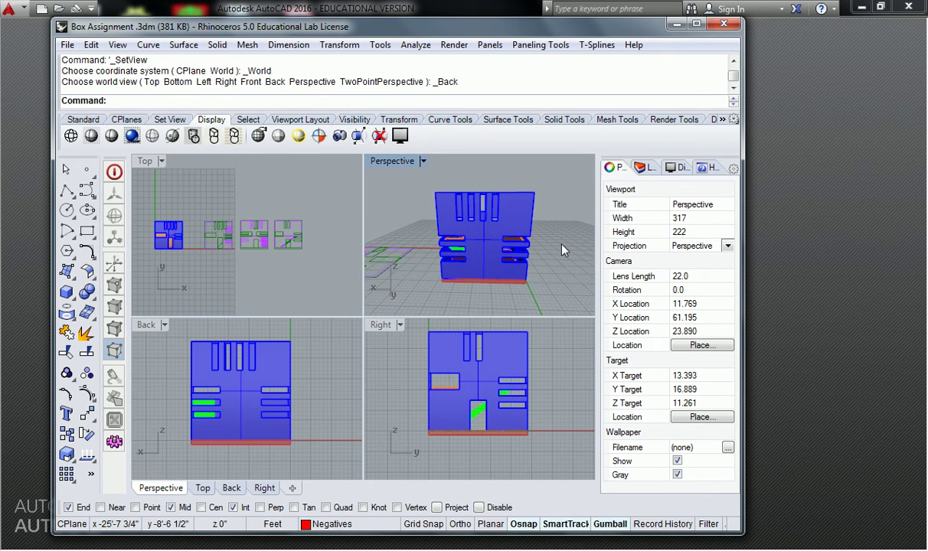
Step: Run Make2D on the box model from the Back view and move the resulting drawing along the X axis beyond the right-view drawing
left_click(309, 375)
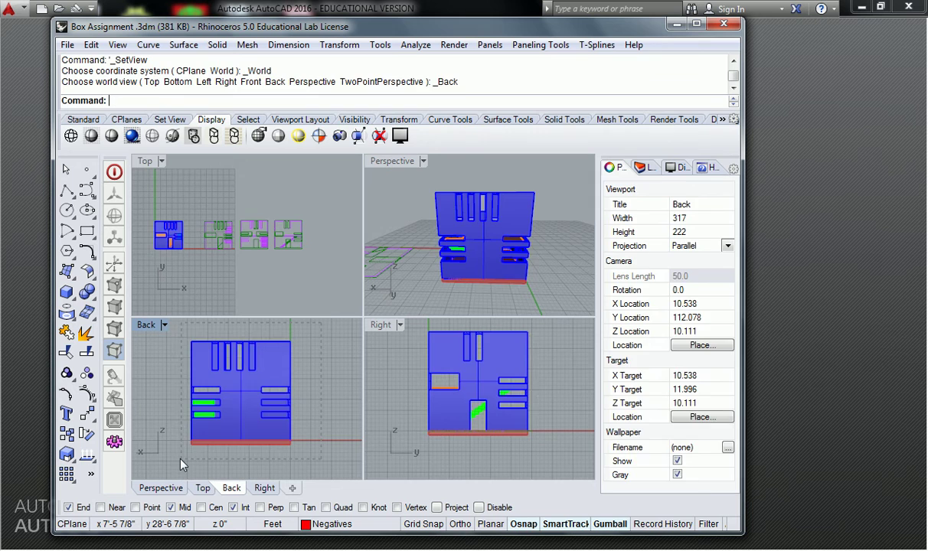
key("ctrl+a")
type("Maked")
key("Return")
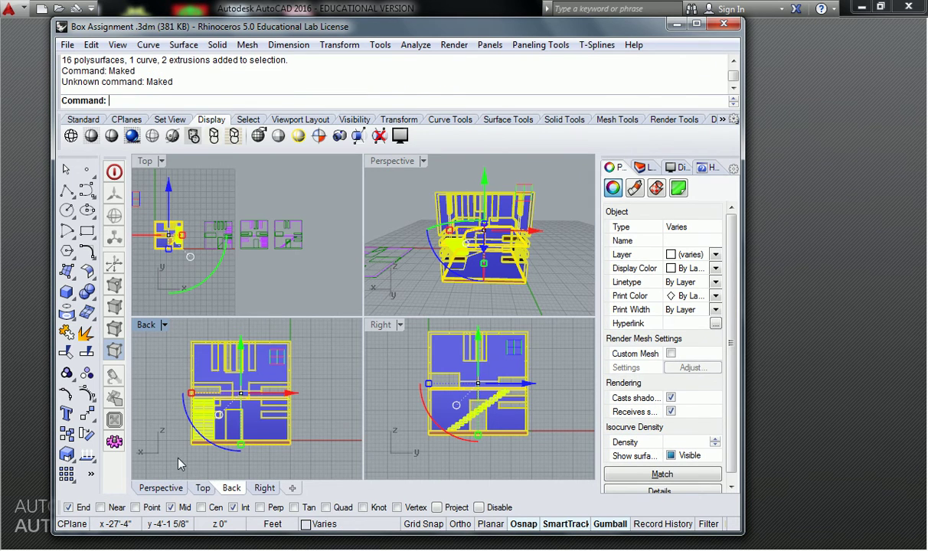
type("Make2D")
key("Return")
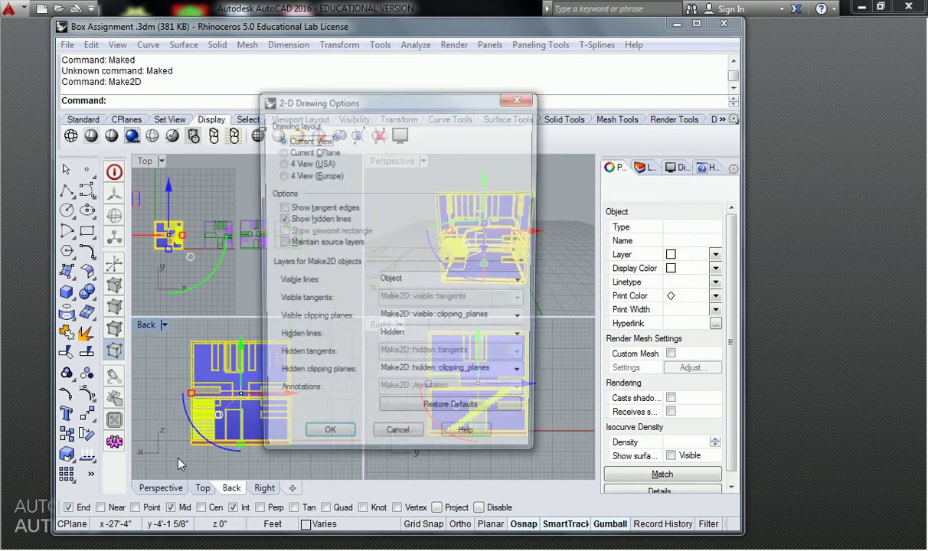
left_click(327, 443)
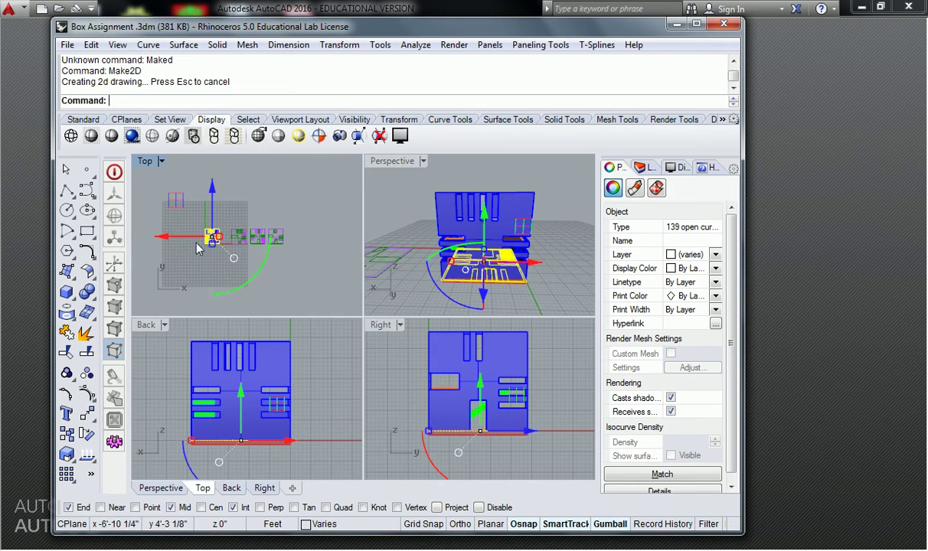
left_click_drag(167, 242, 237, 242)
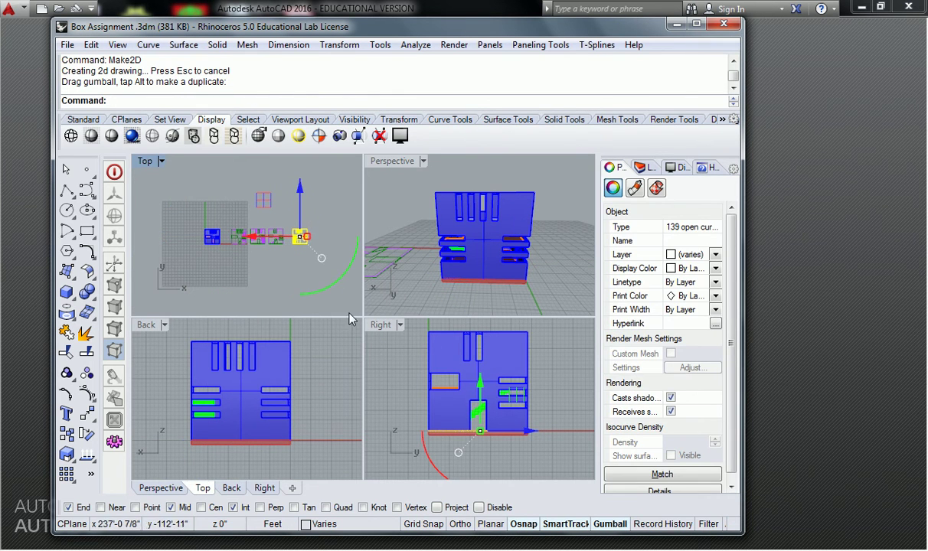
left_click(324, 209)
Step: Change the Right viewport to the world Left view of the box model
left_click(399, 372)
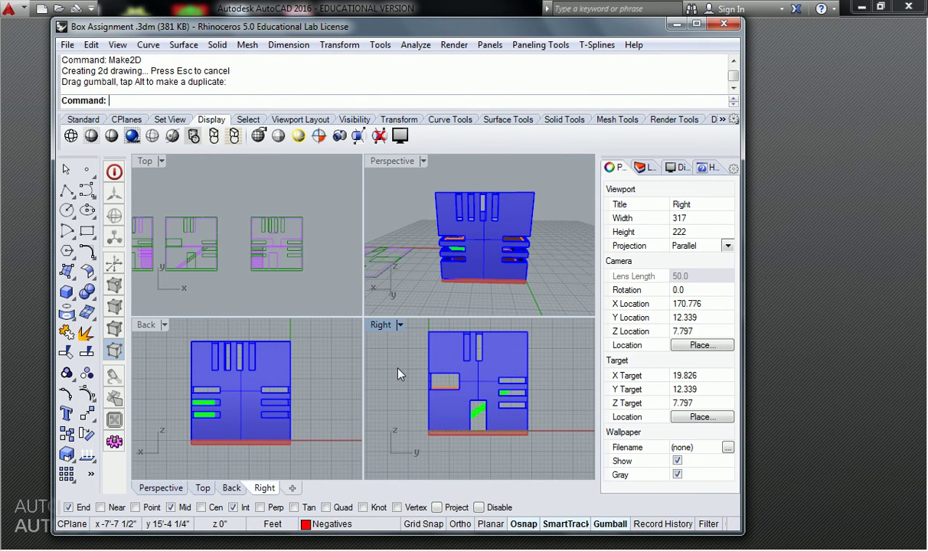
left_click(381, 326)
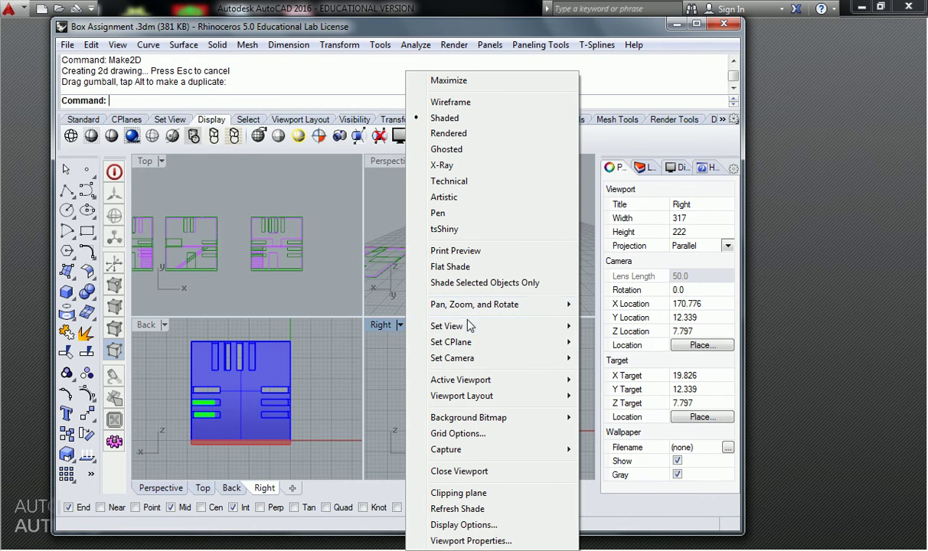
mouse_move(476, 331)
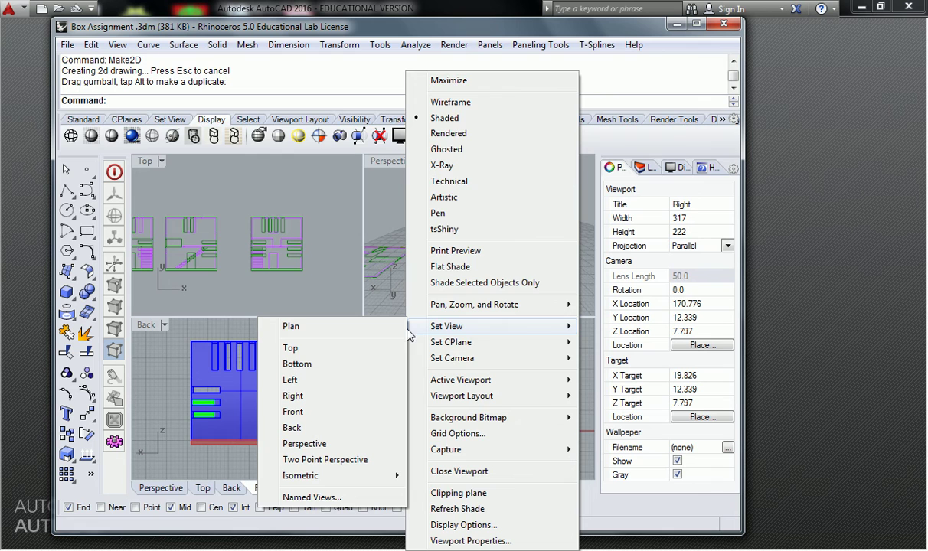
left_click(338, 380)
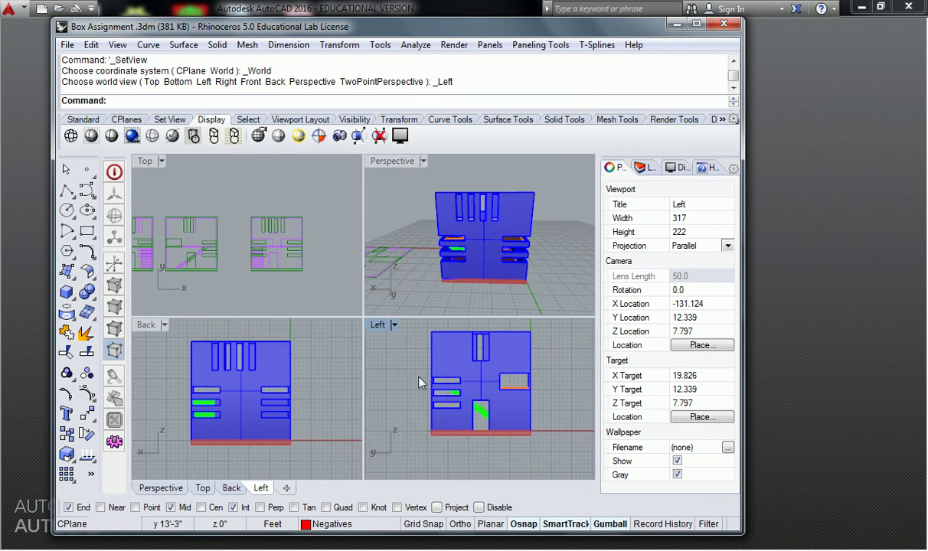
left_click_drag(399, 307, 588, 458)
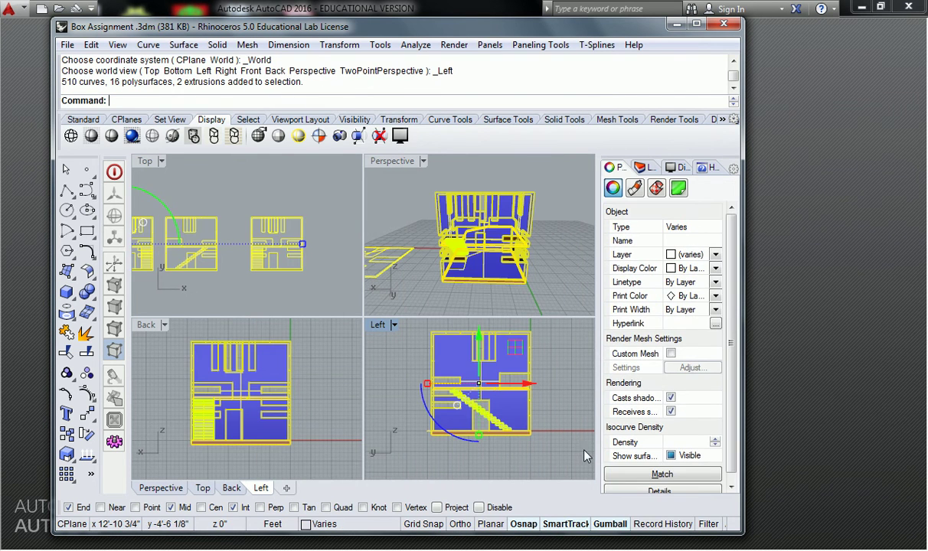
key("Escape")
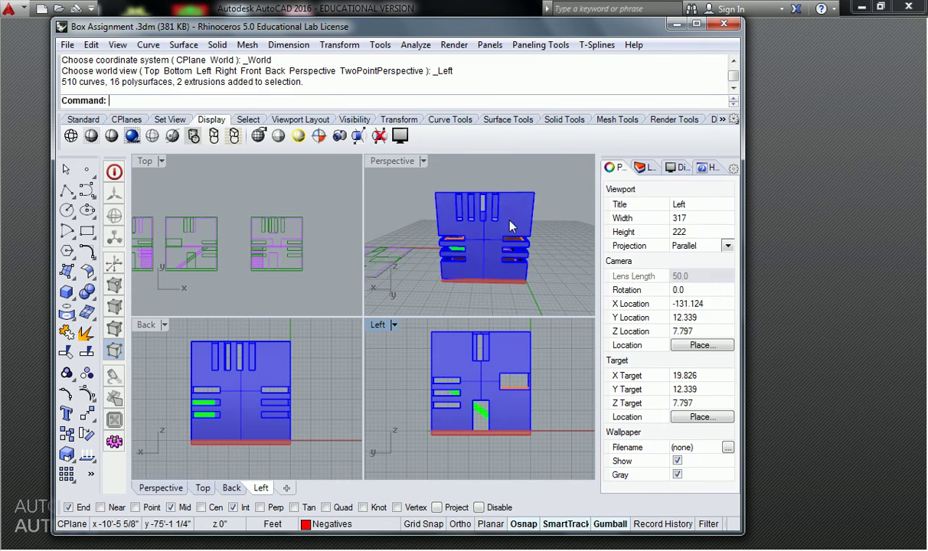
scroll(511, 223, "down", 5)
right_click_drag(524, 210, 491, 204)
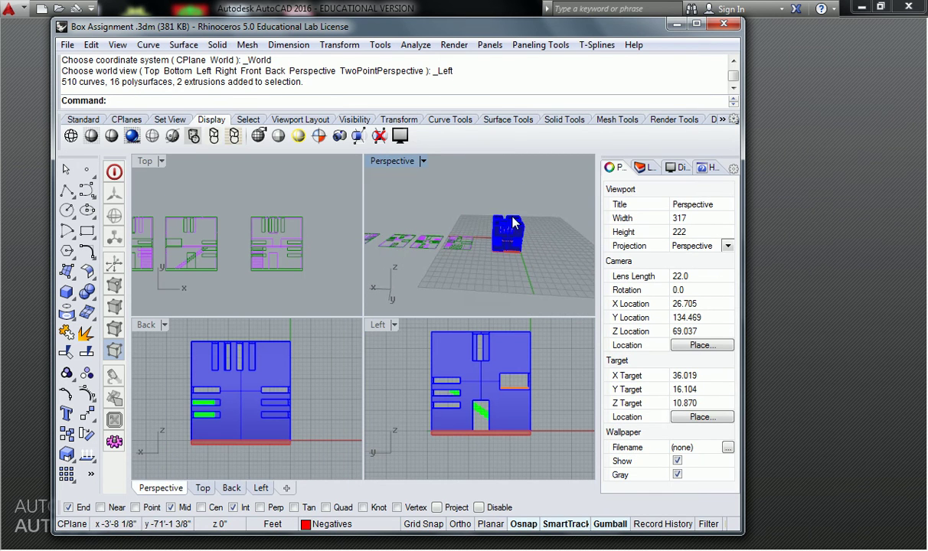
right_click(490, 202)
Step: Set the former Perspective viewport back from the Left view to the Perspective view
left_click(394, 161)
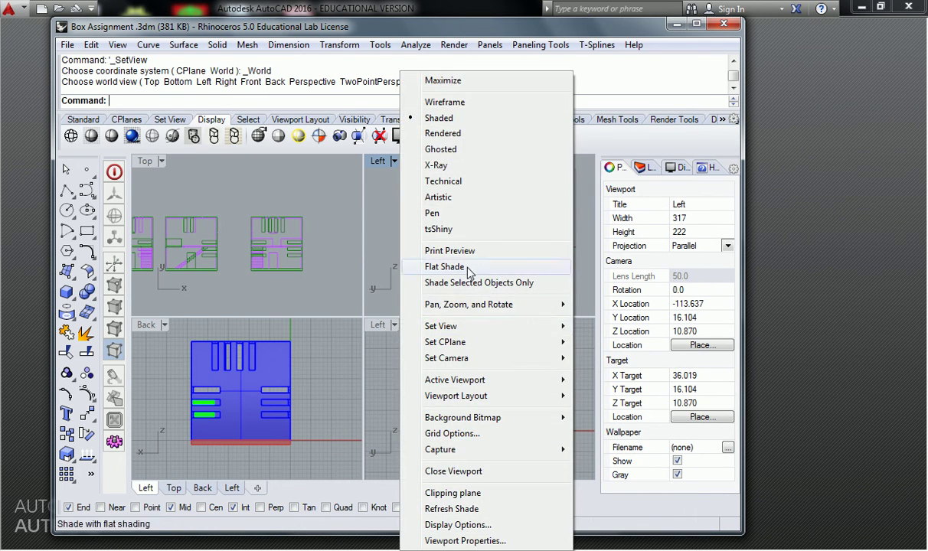
mouse_move(498, 328)
left_click(310, 446)
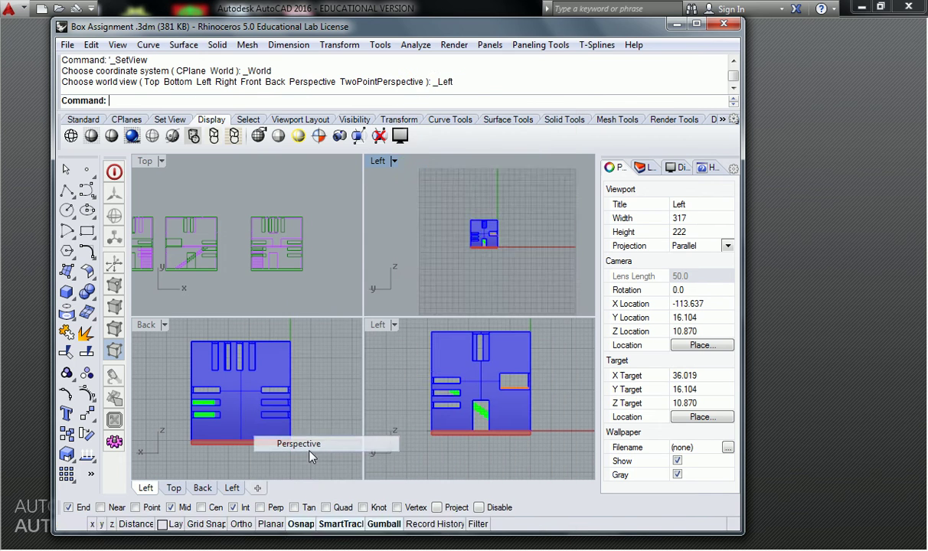
right_click_drag(486, 252, 513, 262)
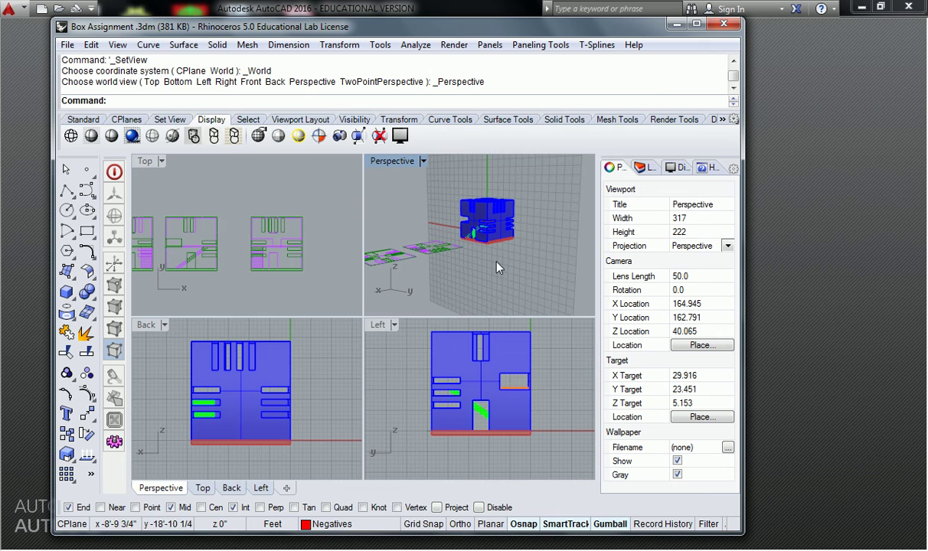
Step: Run Make2D on the box model alone, excluding the flat drawings, to create its 2D drawing from the Left view
left_click(566, 395)
scroll(527, 365, "down", 2)
right_click_drag(540, 360, 543, 367)
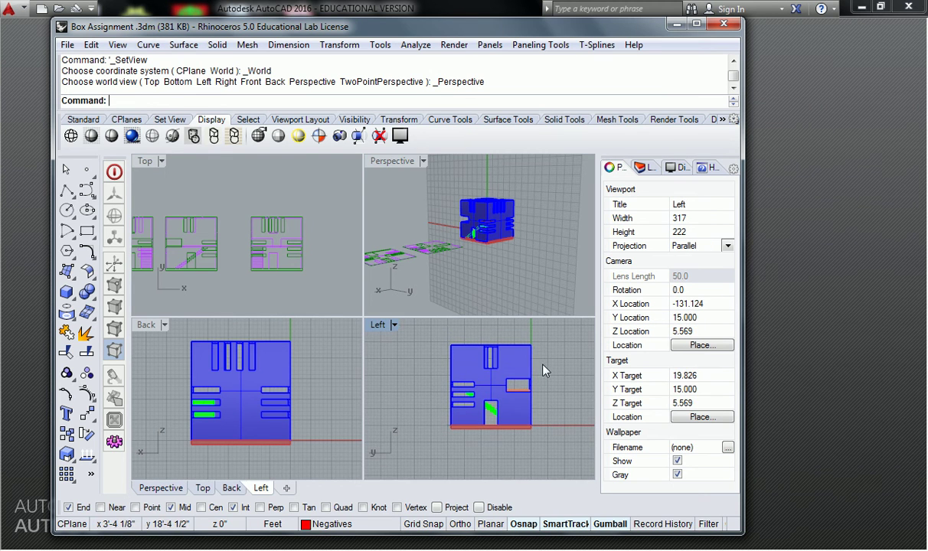
left_click(265, 225)
scroll(180, 238, "down", 2)
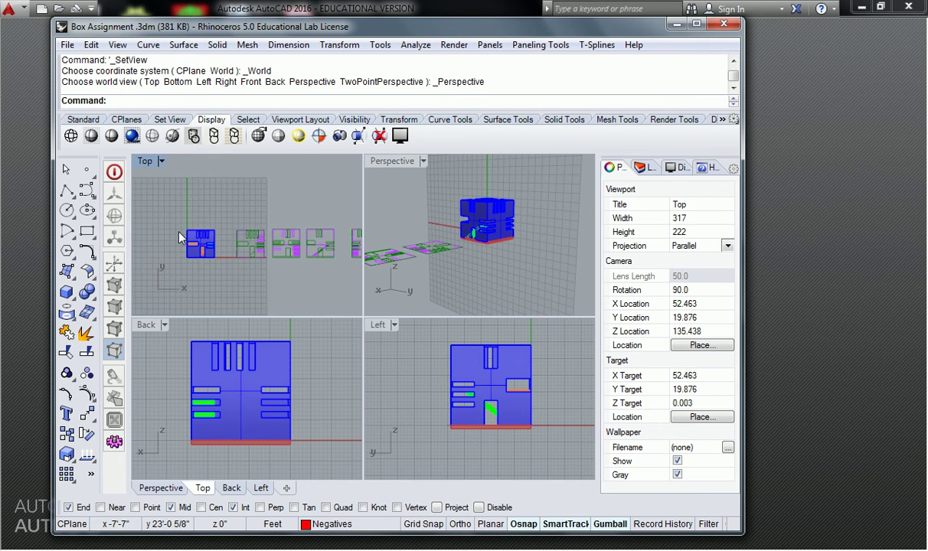
type("Make2D")
key("Return")
left_click_drag(173, 219, 217, 261)
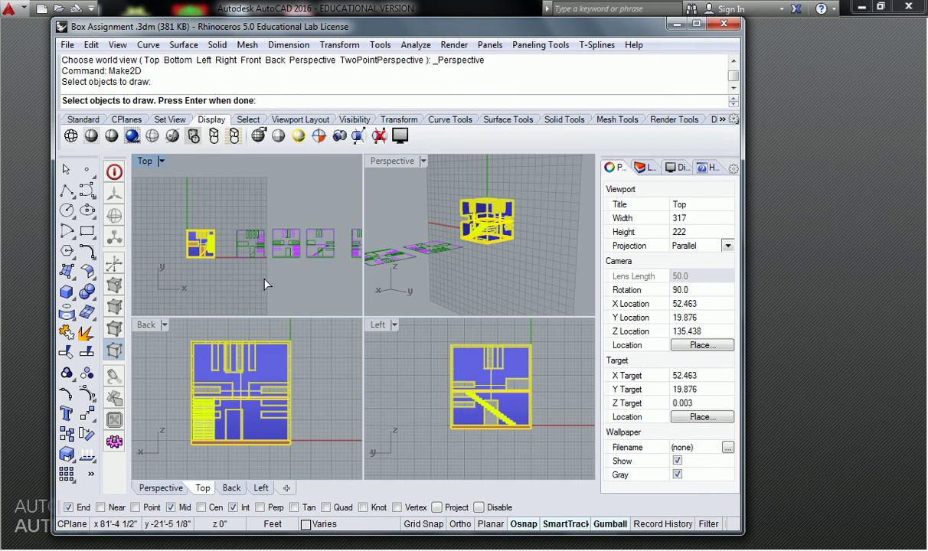
mouse_move(459, 364)
right_mouse_down()
mouse_move(456, 379)
mouse_move(448, 359)
right_mouse_up()
right_click(490, 375)
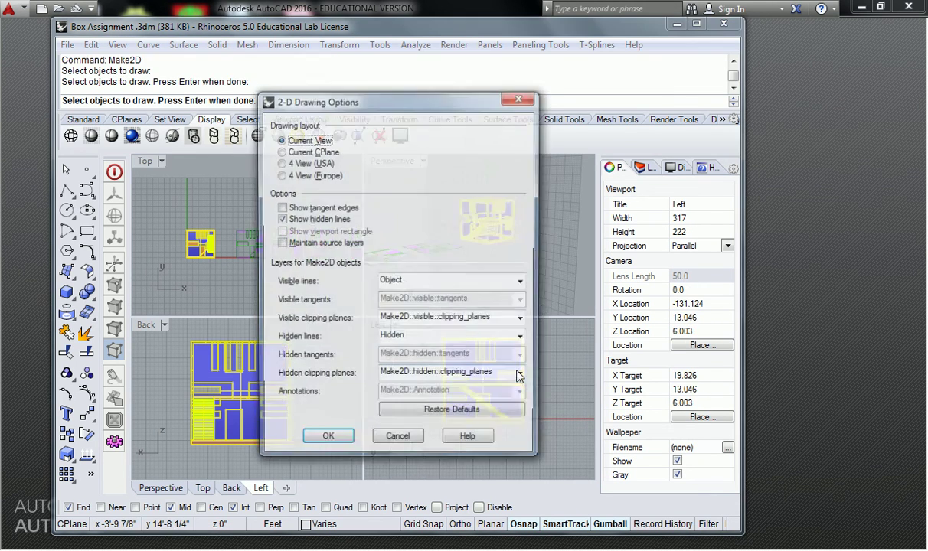
left_click(334, 438)
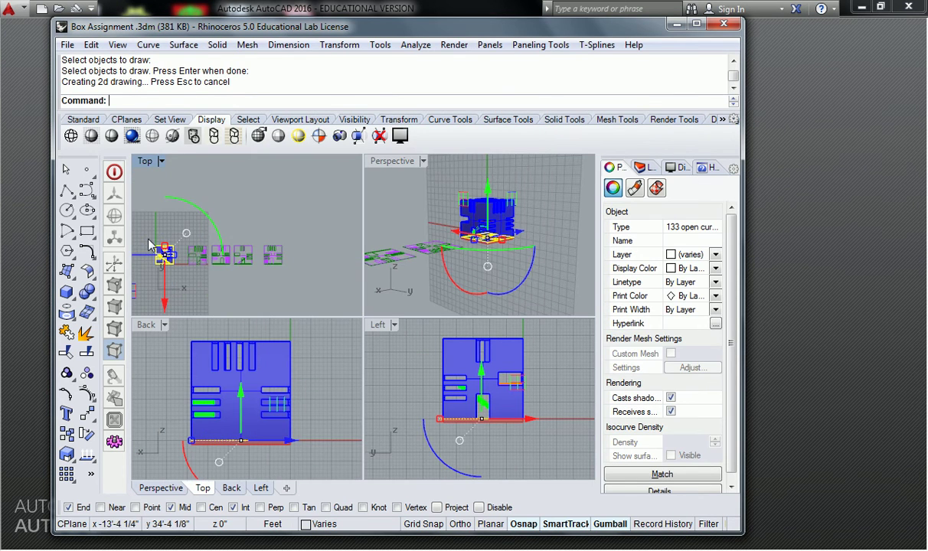
Step: Move the left-view drawing along the X axis in the Top view to sit beyond the back-view drawing, and deselect it
left_click_drag(182, 243, 289, 245)
left_click(300, 216)
scroll(353, 241, "up", 6)
scroll(327, 253, "up", 2)
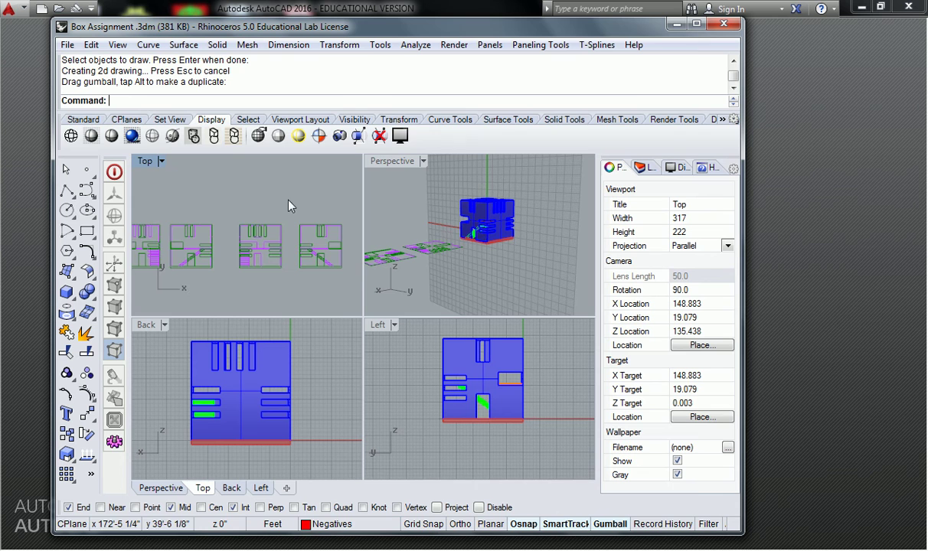
Step: Review the row of 2D drawings in the Top view and the layers that hold their visible and hidden lines
right_click_drag(192, 192, 258, 191)
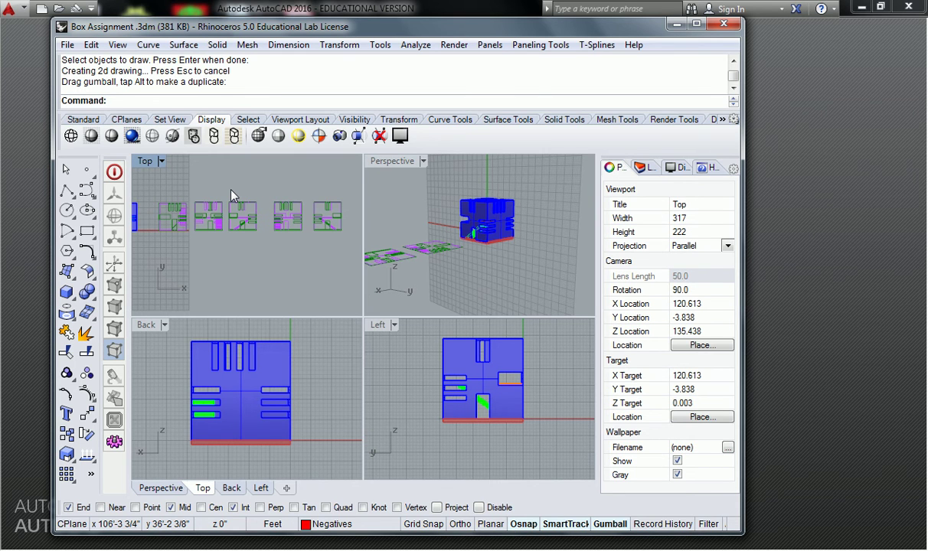
left_click(433, 214)
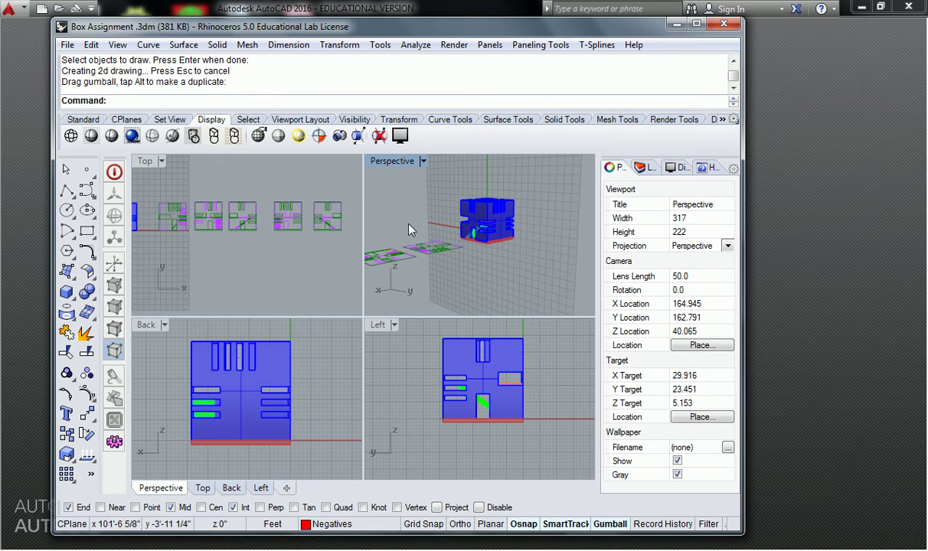
left_click(271, 265)
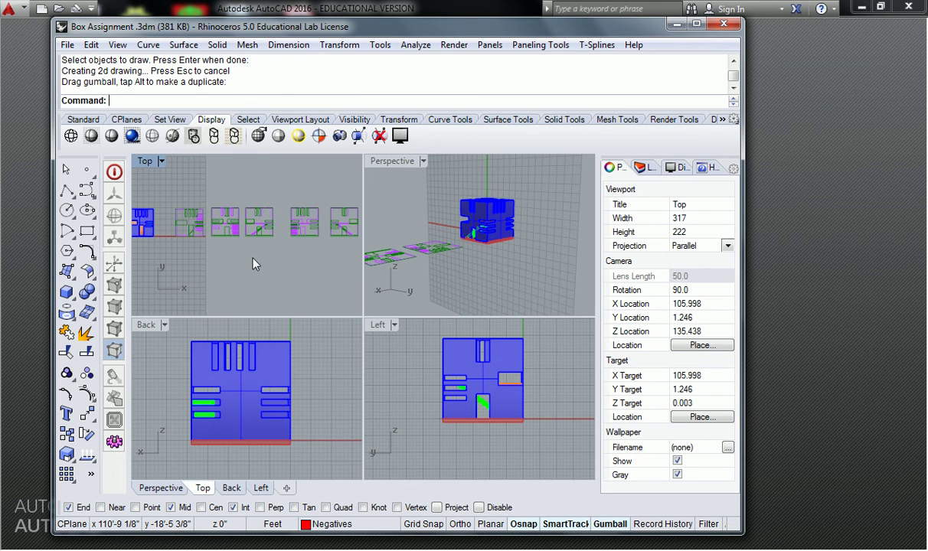
right_click_drag(250, 191, 289, 194)
left_click(643, 168)
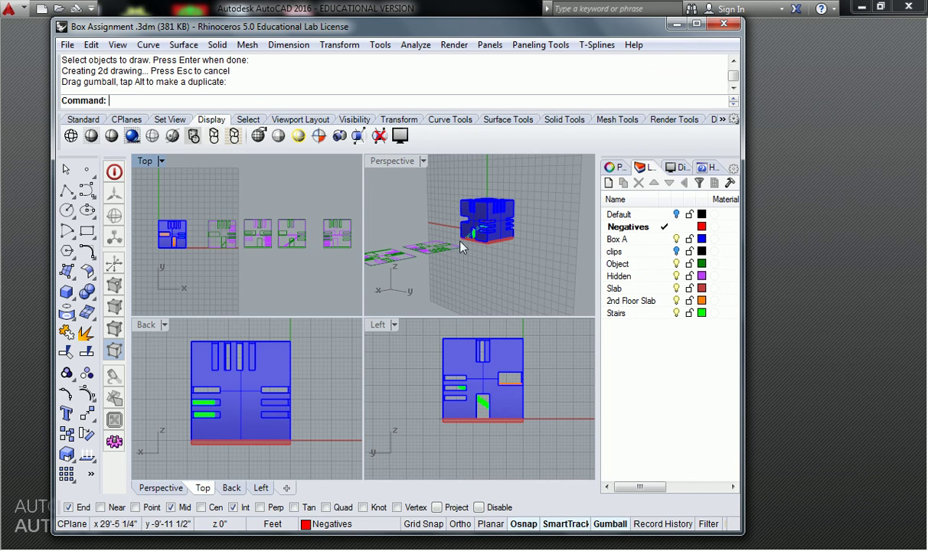
right_click_drag(292, 256, 261, 272)
scroll(253, 259, "down", 1)
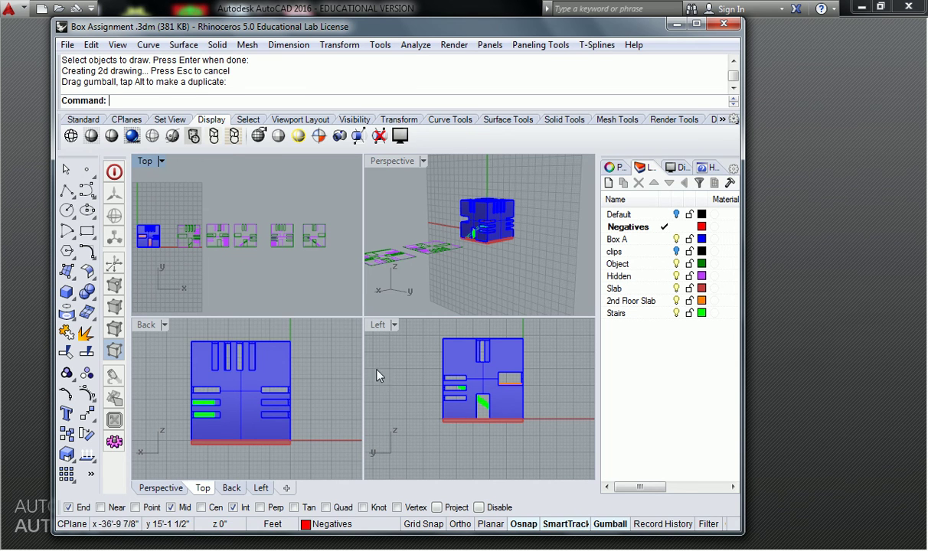
Step: Run Make2D on everything in the model from the Left view, putting visible lines on a new layer named "EAST ELEVATION - OBJ"
right_click_drag(498, 352, 491, 360)
key("ctrl+a")
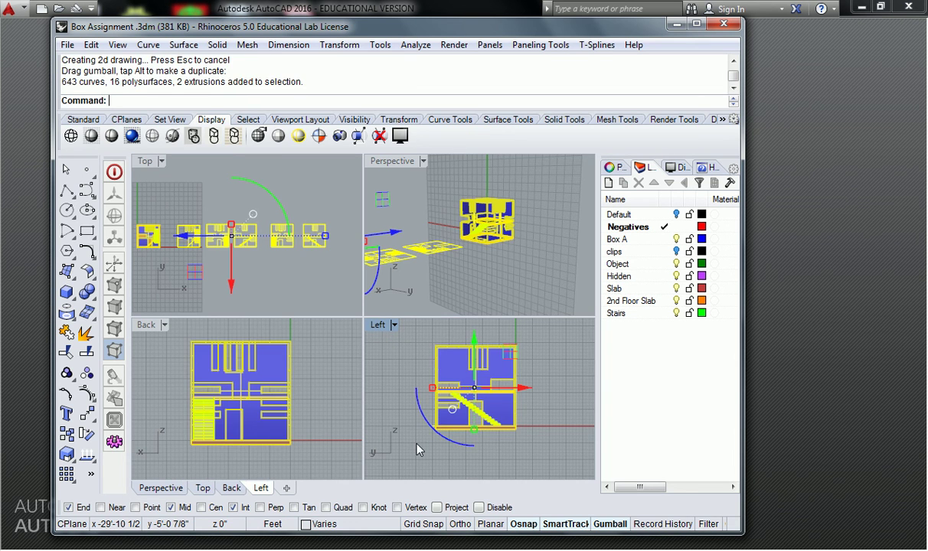
type("Make2D")
key("Return")
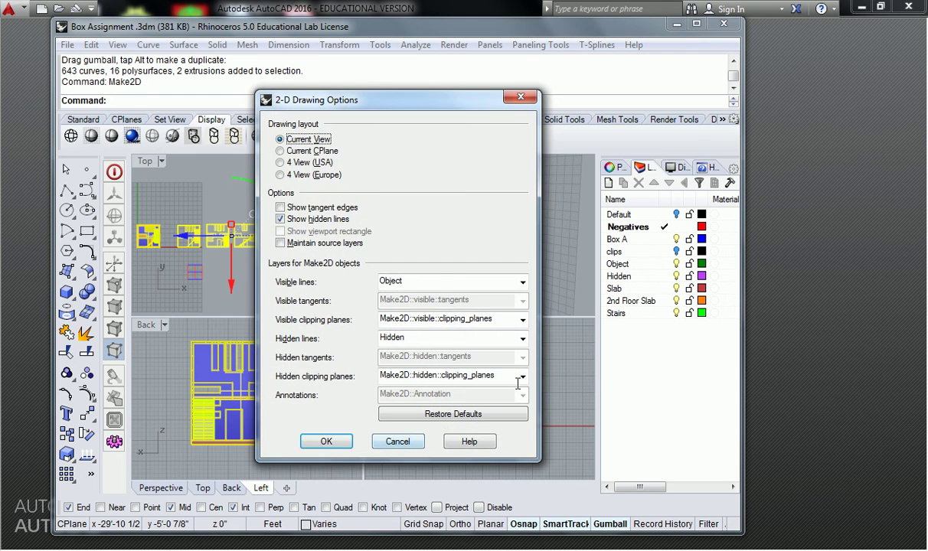
left_click(438, 282)
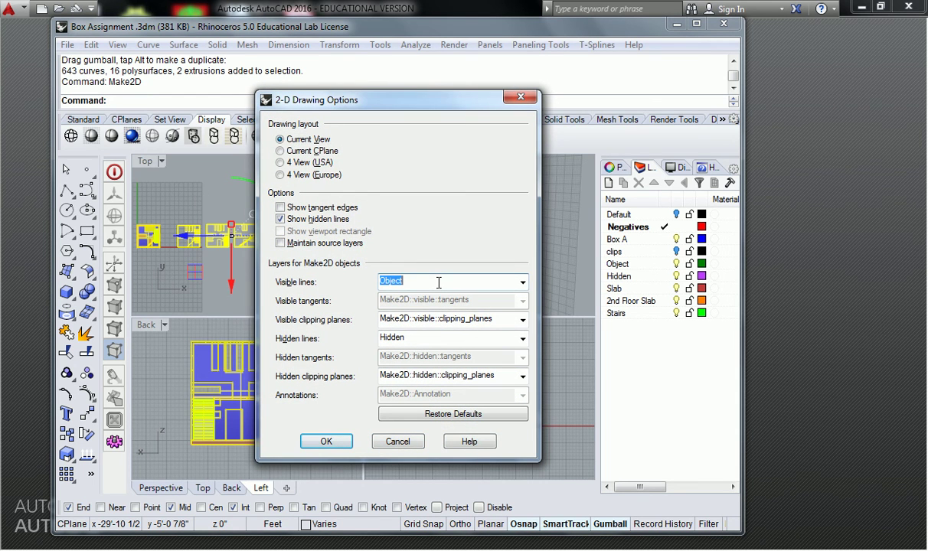
left_click(410, 282)
double_click(431, 280)
type("EAST ELEVATION - OBJ")
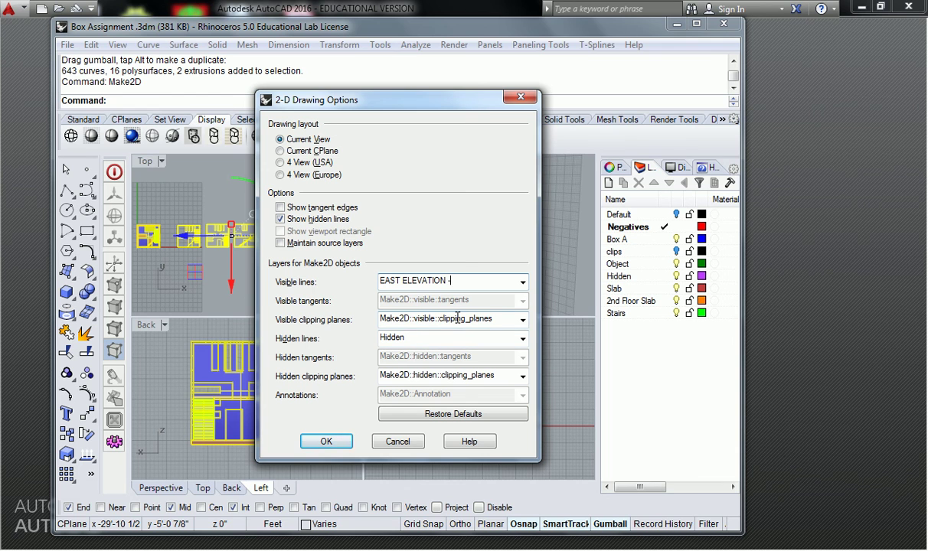
left_click(330, 441)
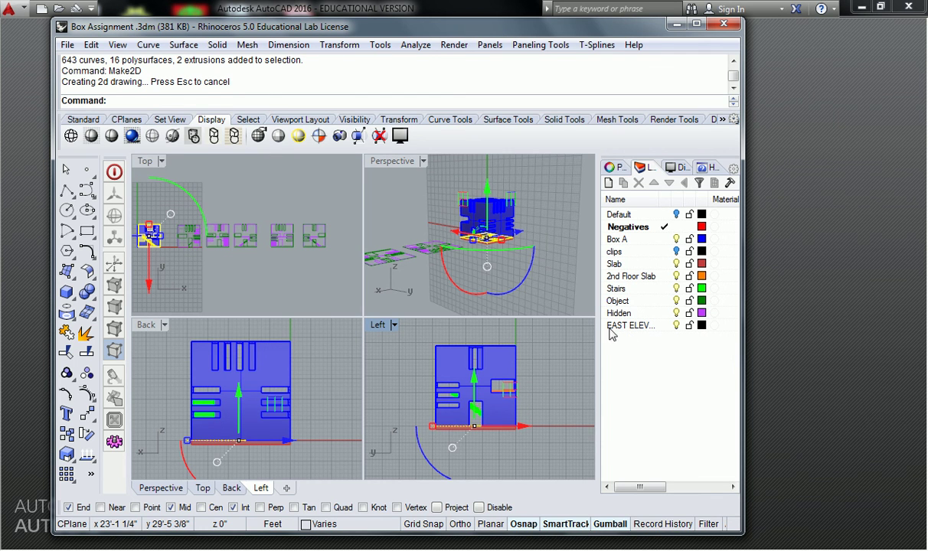
Step: Delete the newly generated 2D drawing overlapping the box model, and remove the east elevation layer
right_click_drag(193, 218, 255, 214)
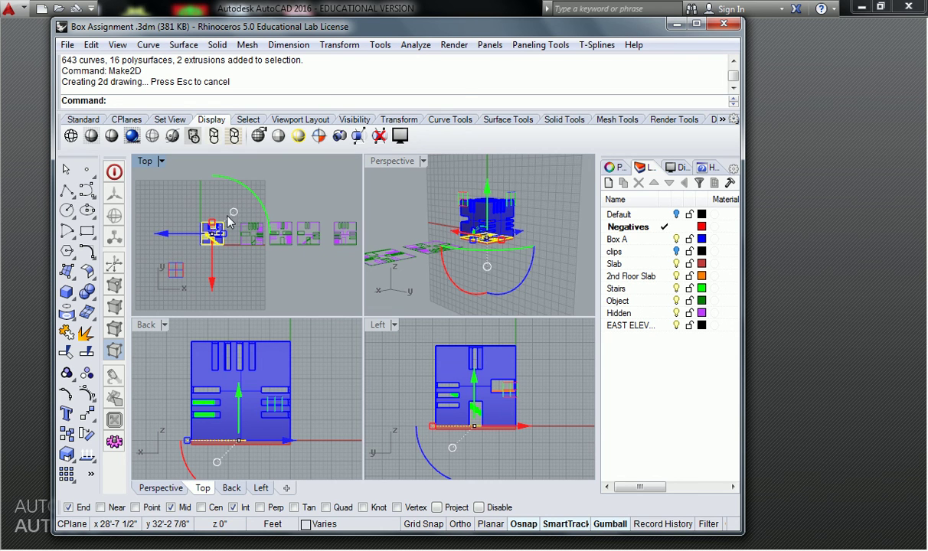
key("Delete")
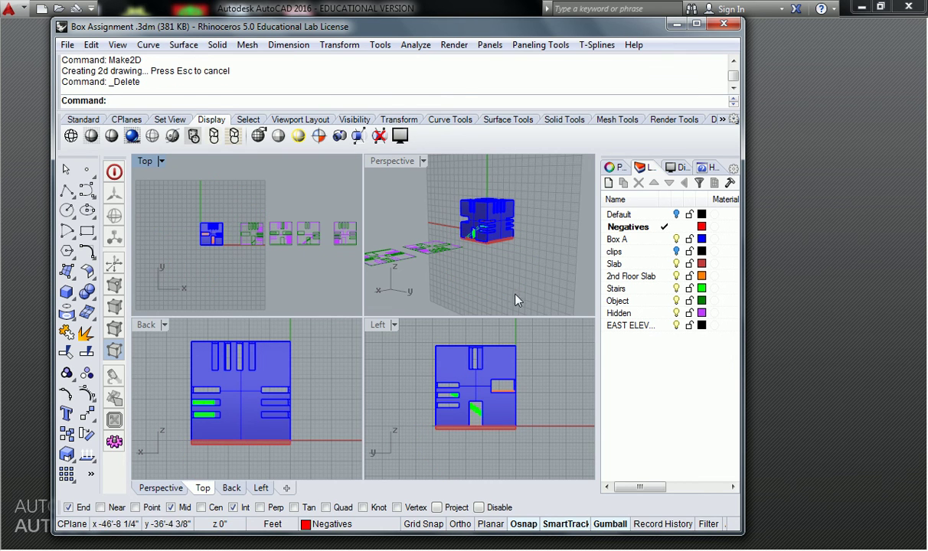
right_click(653, 327)
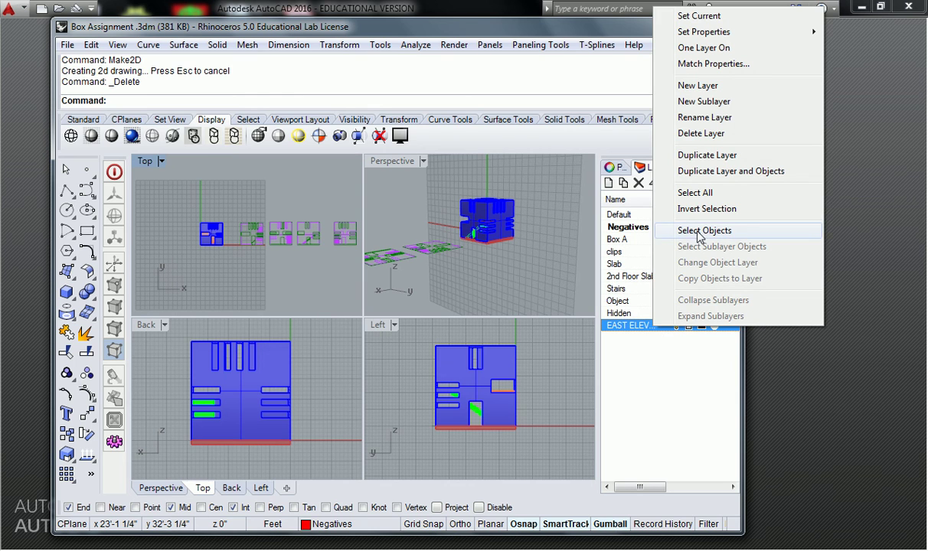
left_click(699, 135)
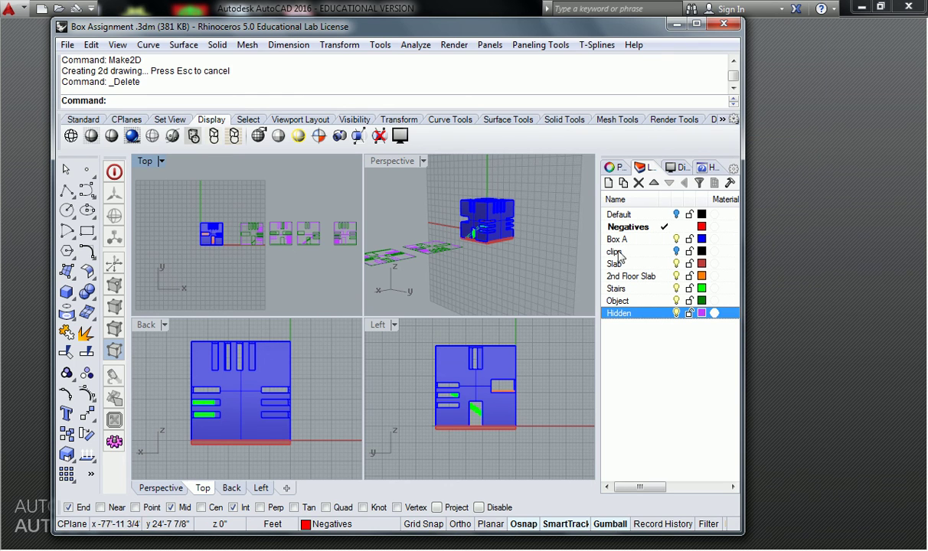
right_click_drag(296, 253, 266, 269)
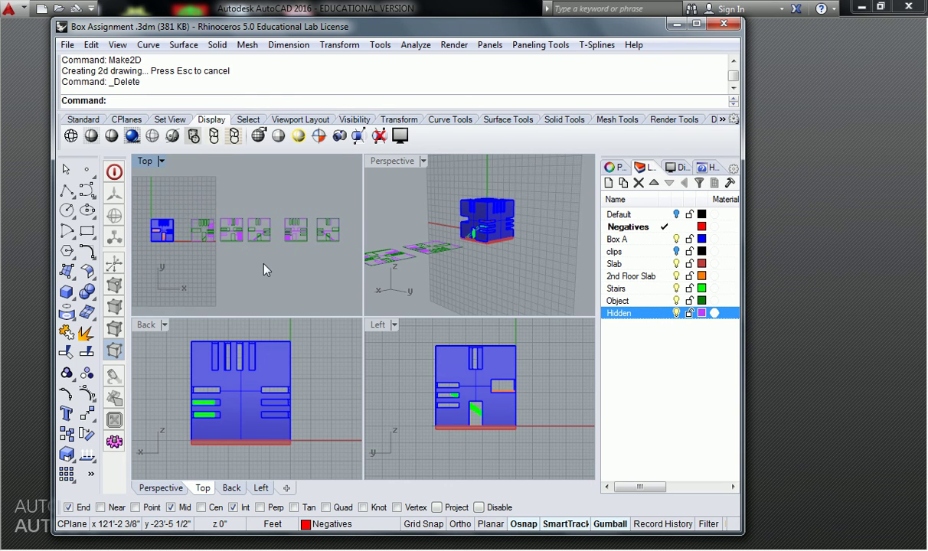